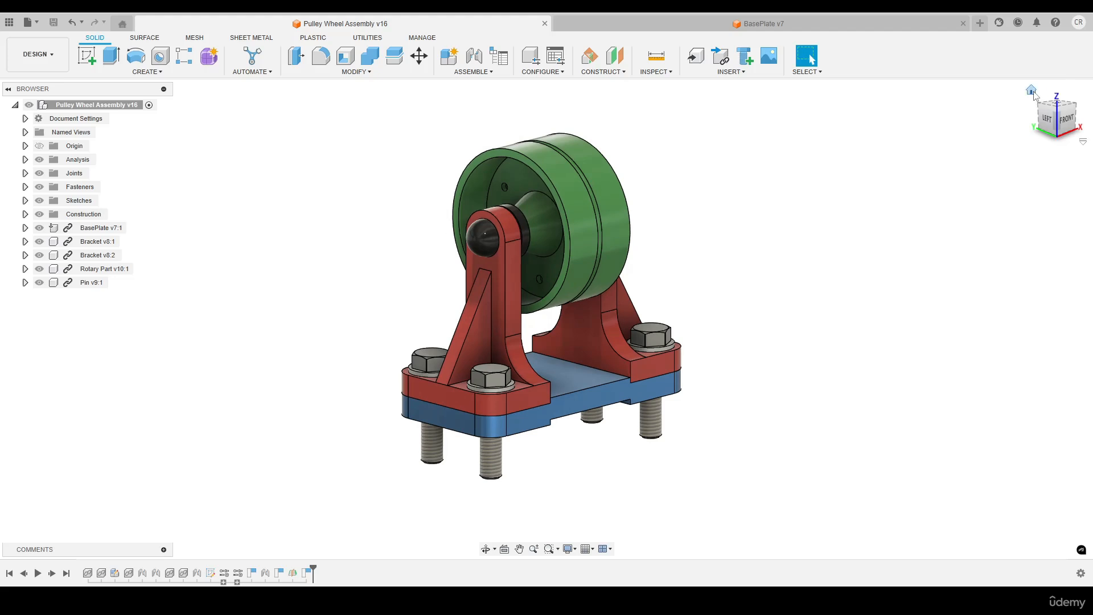
Step: Create a new drawing of the full pulley wheel assembly from scratch, with ISO standard, millimetres and a landscape A3 sheet
click(1031, 90)
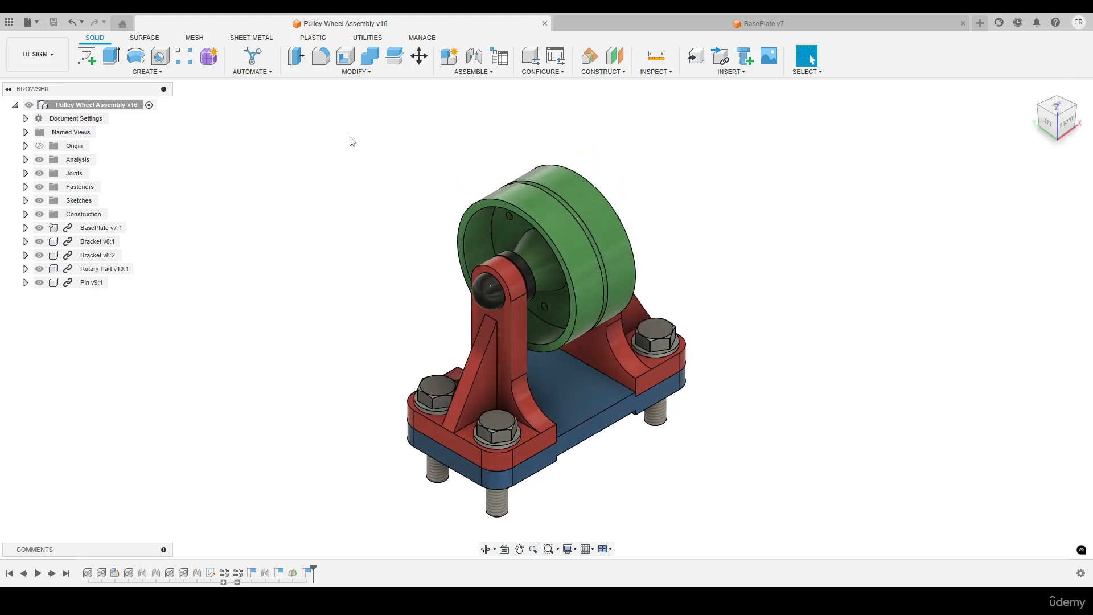
click(53, 59)
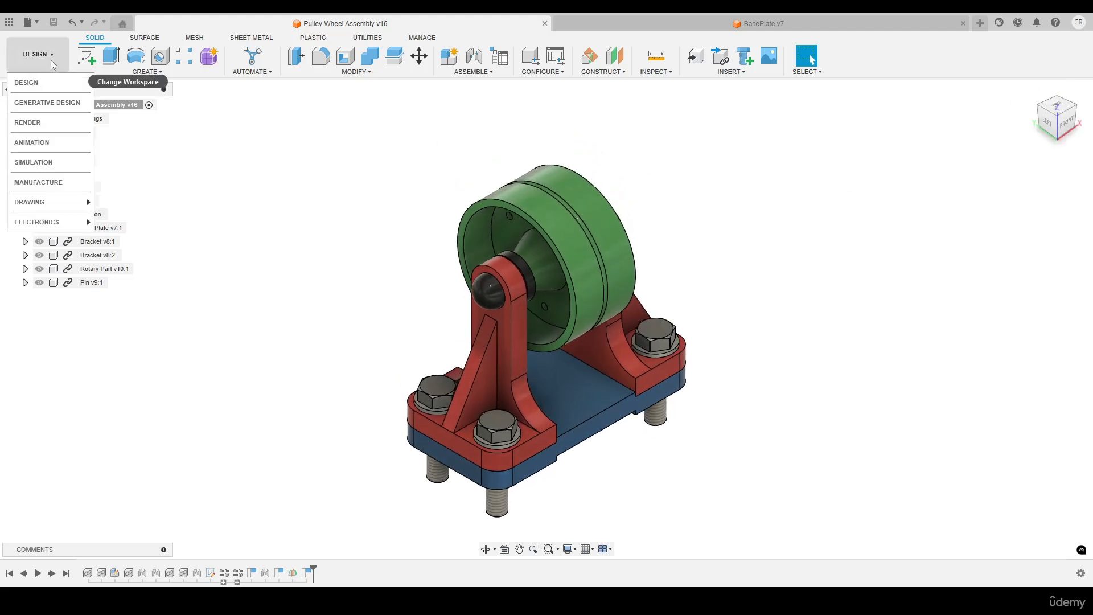
mouse_move(54, 196)
click(126, 203)
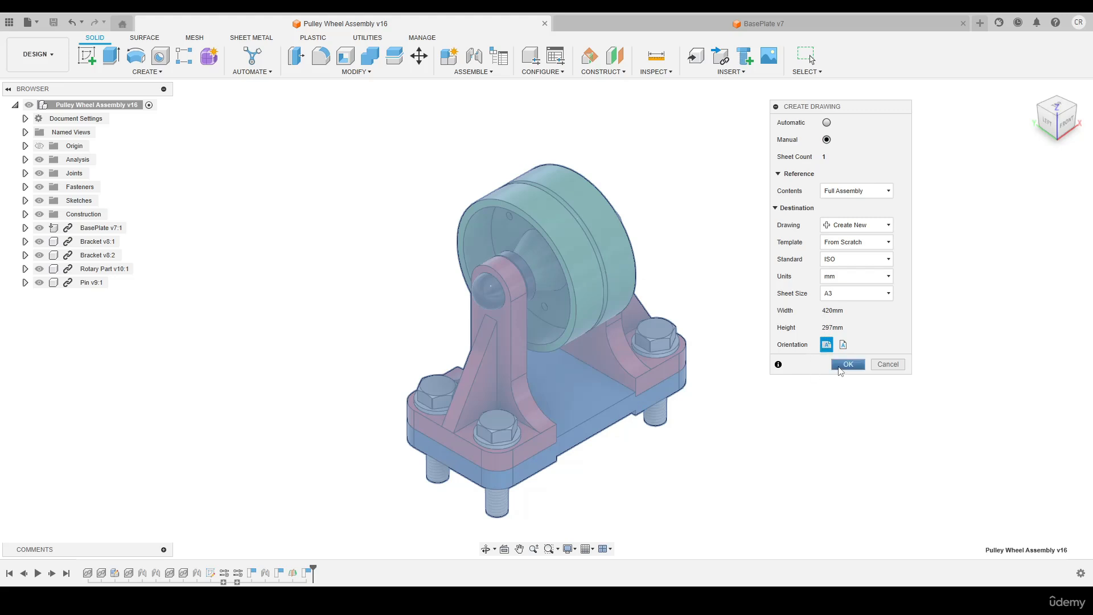
click(838, 366)
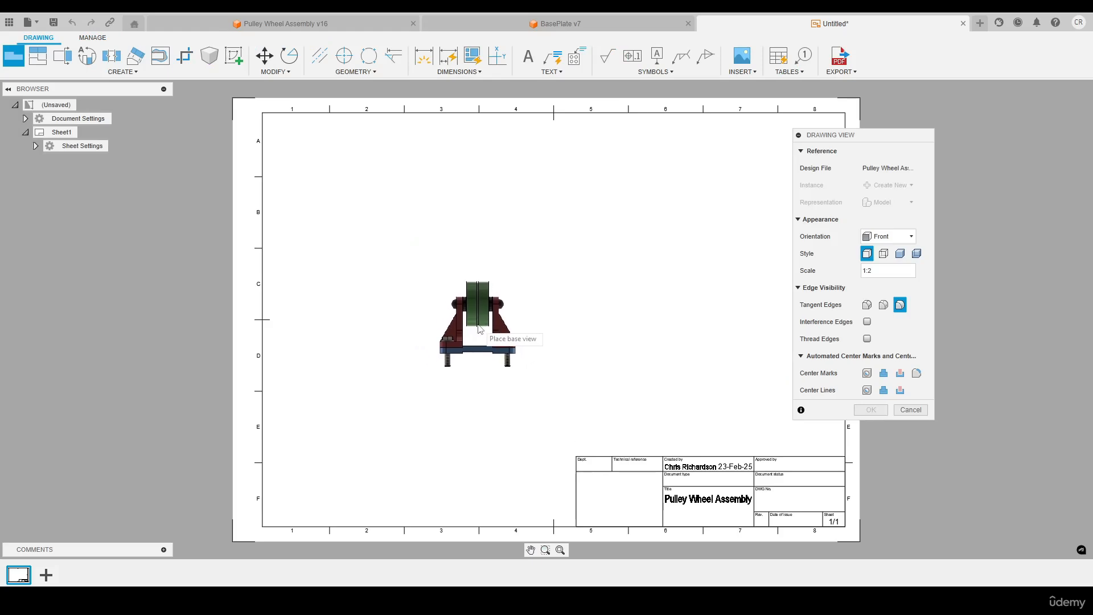
Step: Place an NE isometric base view of the assembly on the left half of the sheet, shaded, at scale 1:0.75
click(889, 236)
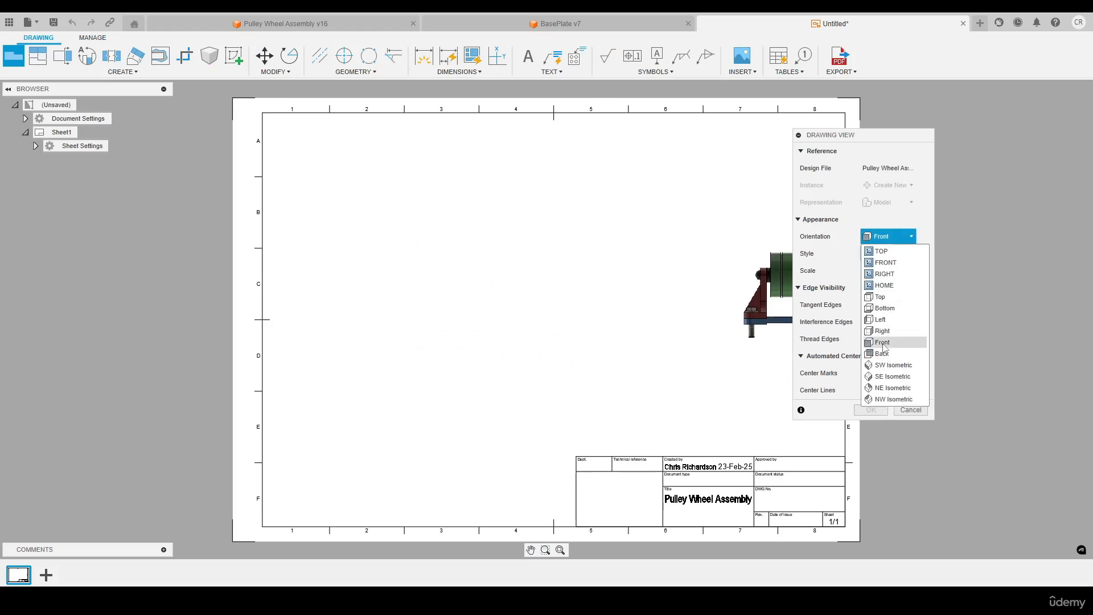
click(883, 388)
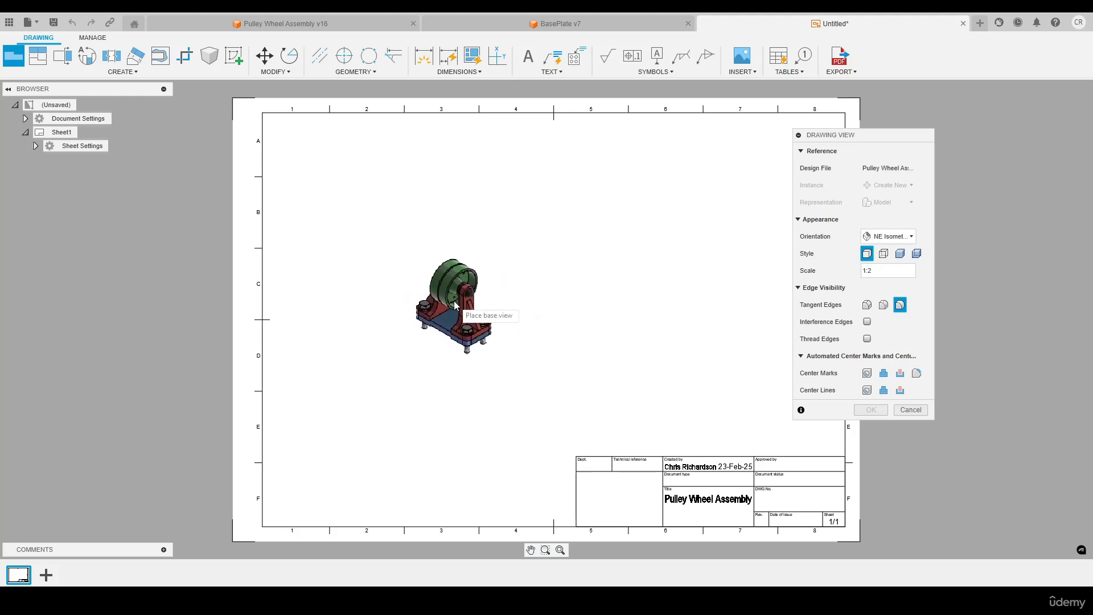
click(880, 274)
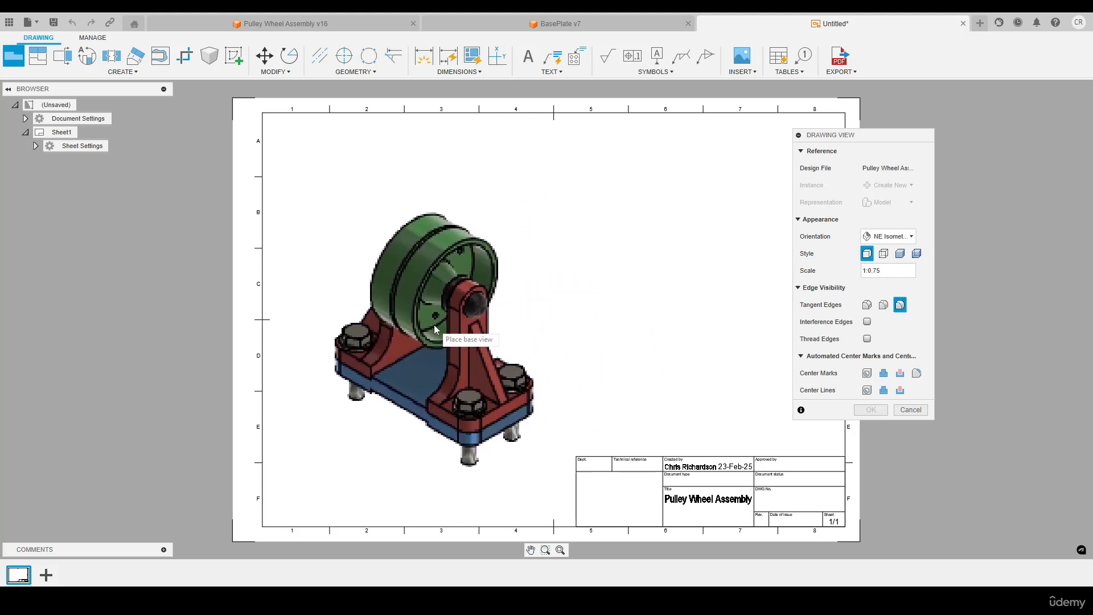
click(433, 324)
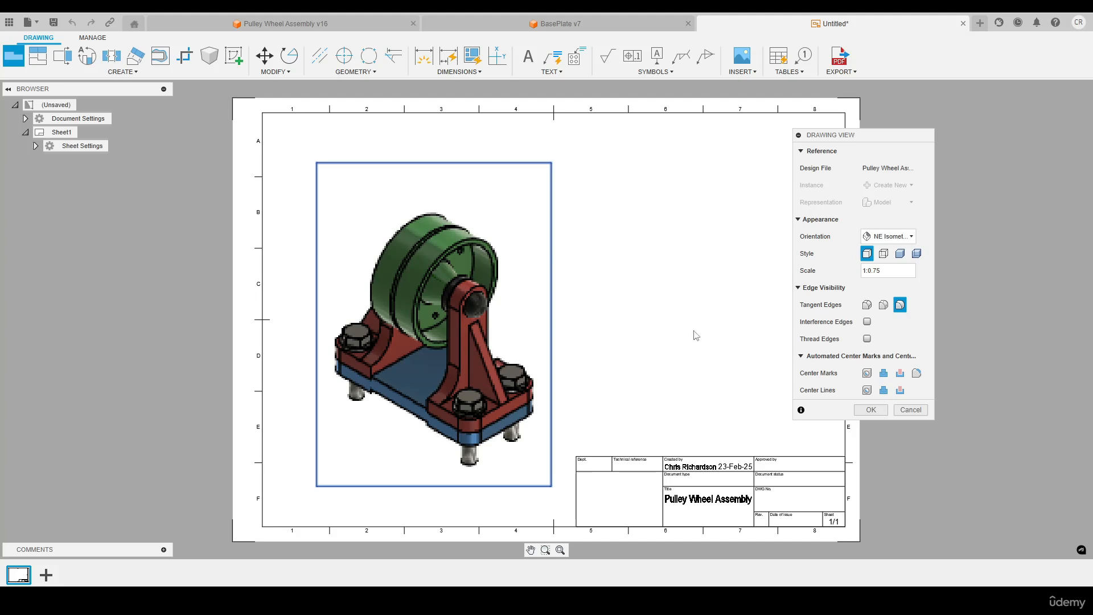
click(903, 256)
click(872, 461)
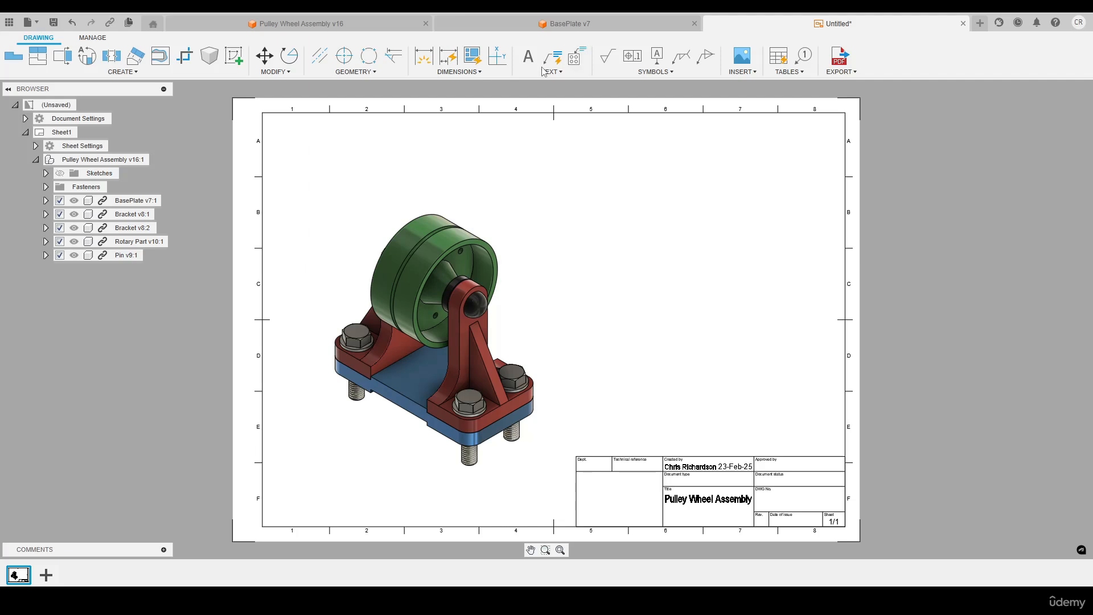
Step: Insert a first-level parts list table for the assembly in the empty area beside the isometric view
click(797, 72)
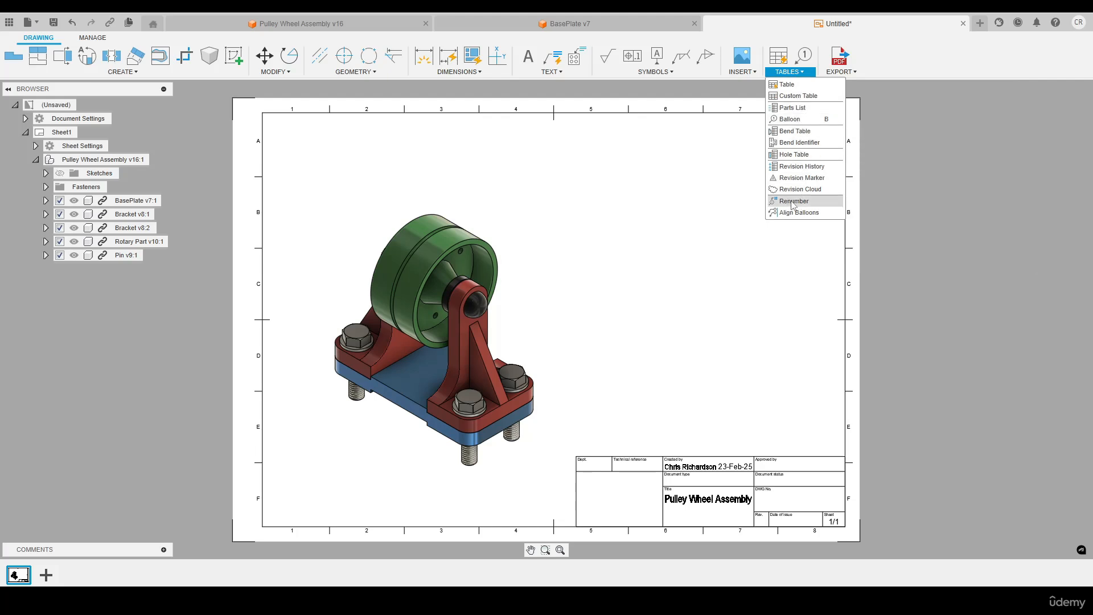
click(795, 73)
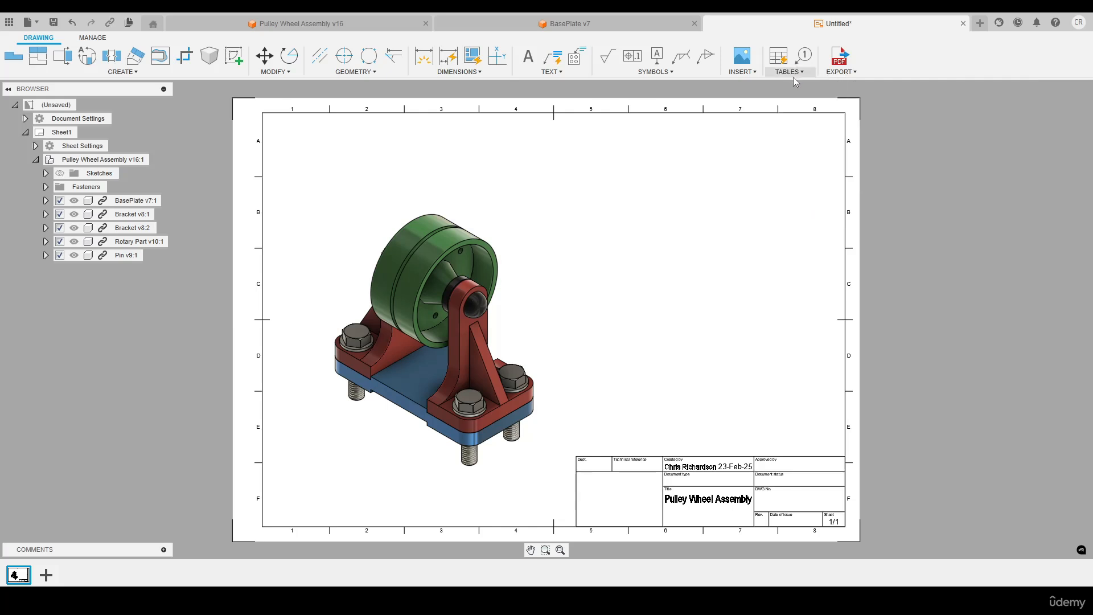
click(779, 57)
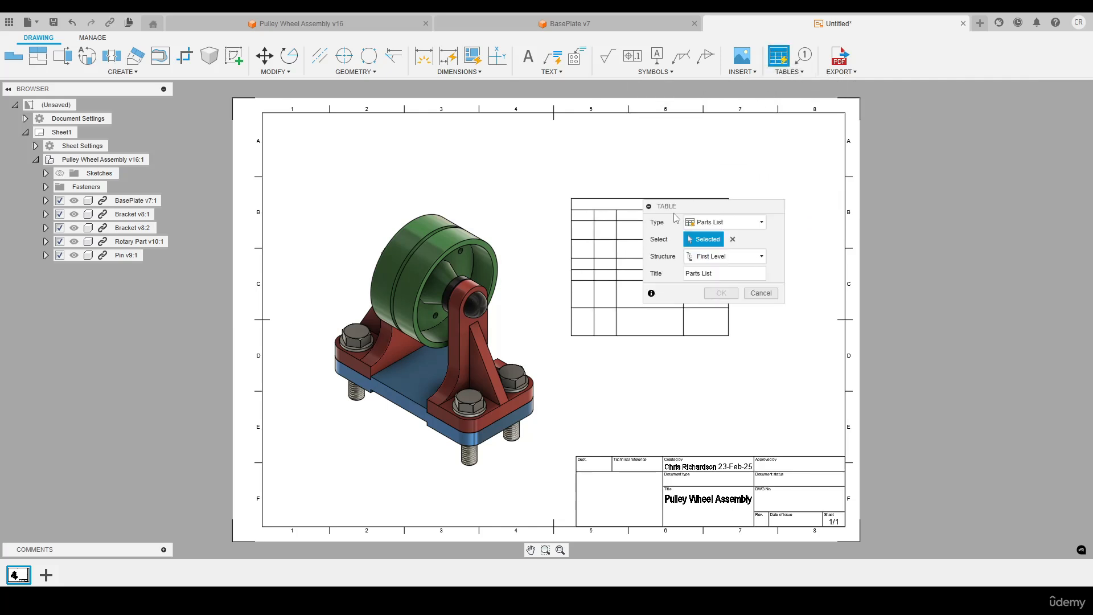
click(709, 222)
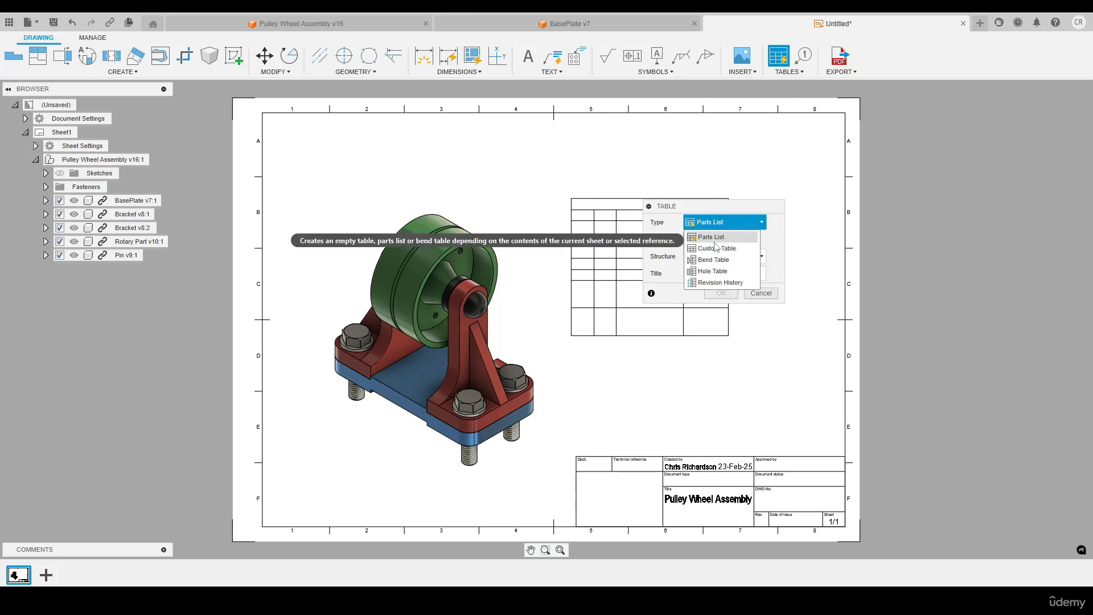
click(716, 238)
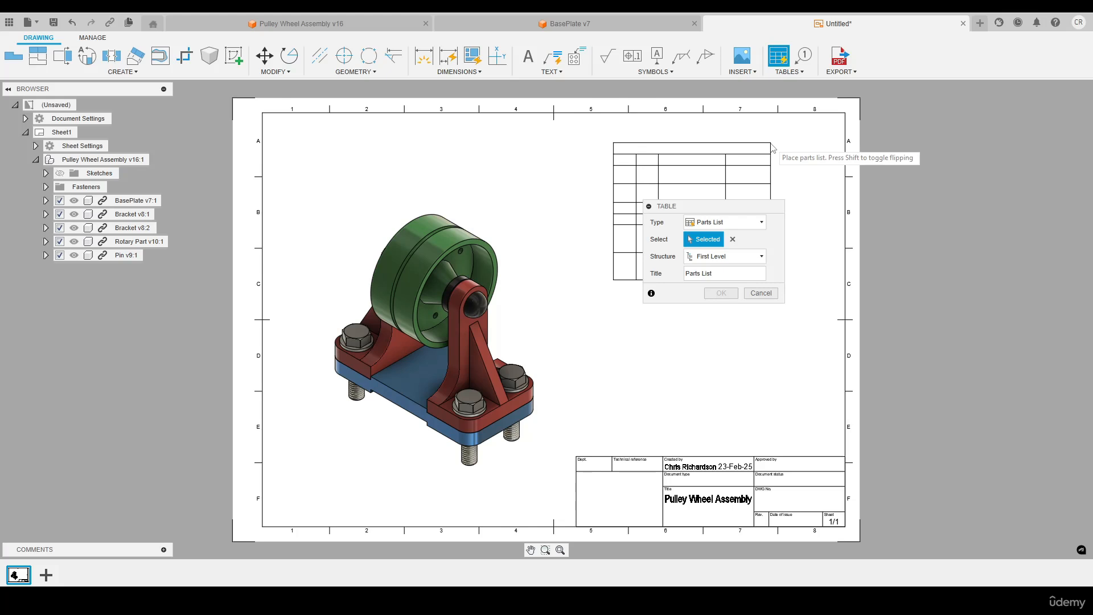
click(731, 154)
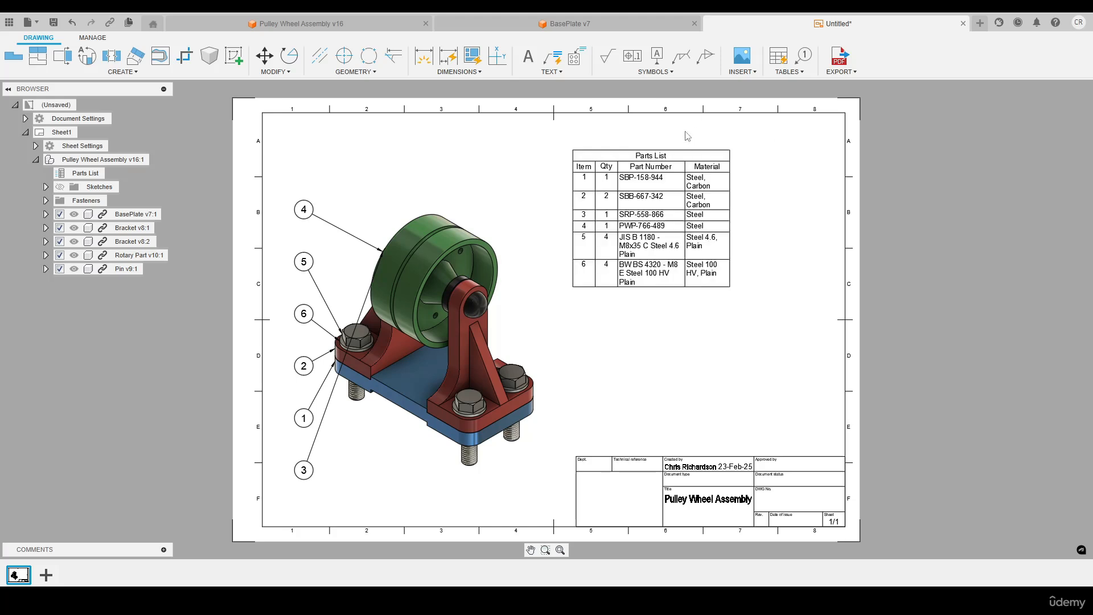
Step: Try snapping the parts list to the border corner, then set it down slightly below its original position
click(664, 153)
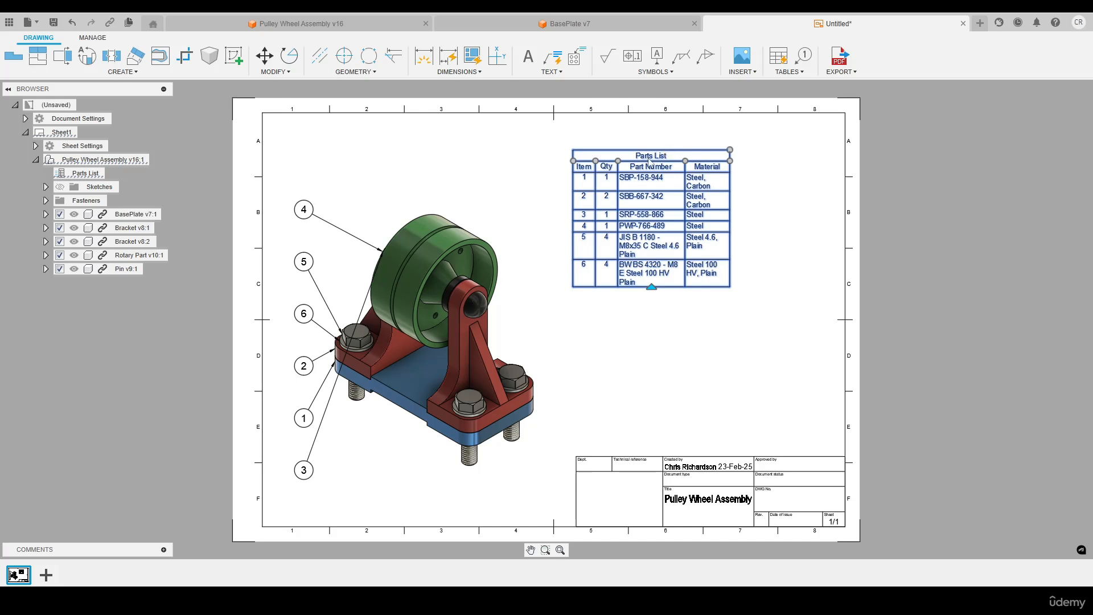
click(731, 150)
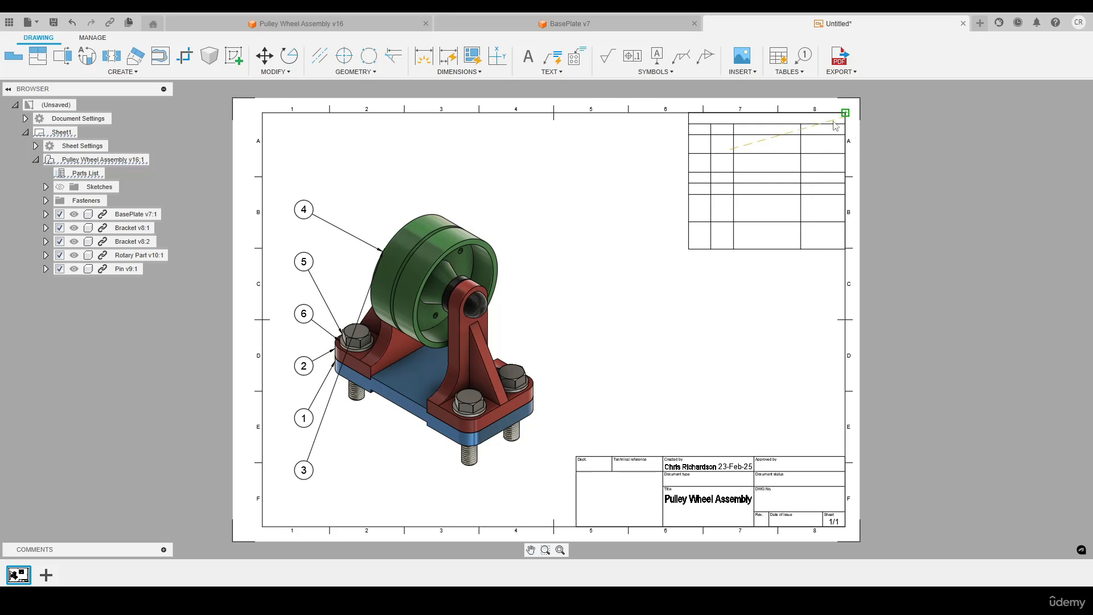
click(729, 158)
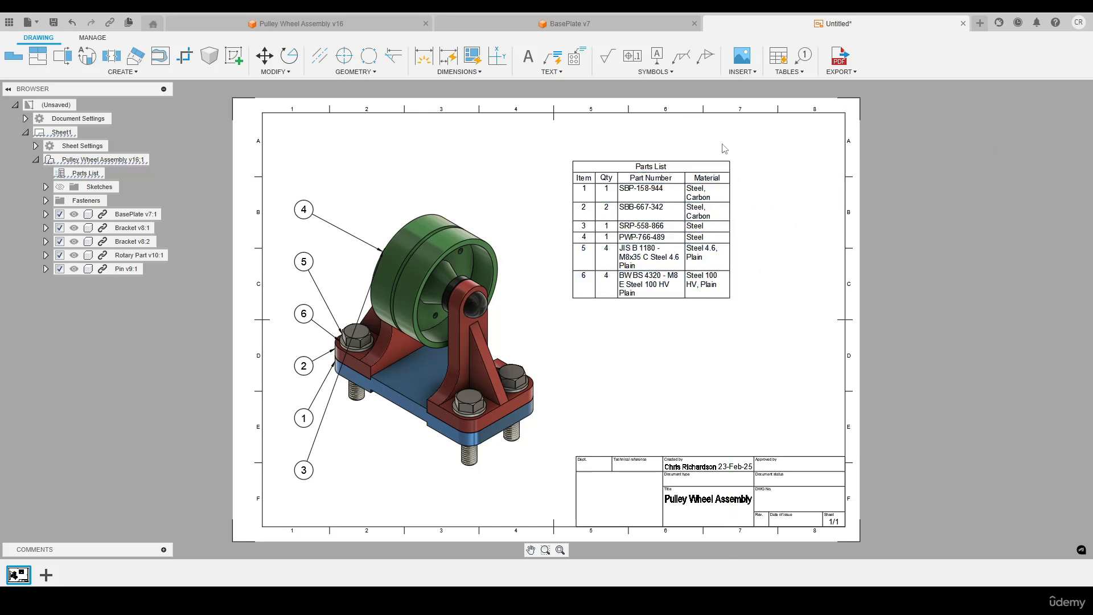
Step: Open the parts list for editing, switch its table direction to Up and return it to Down
double_click(658, 165)
drag(940, 121, 788, 140)
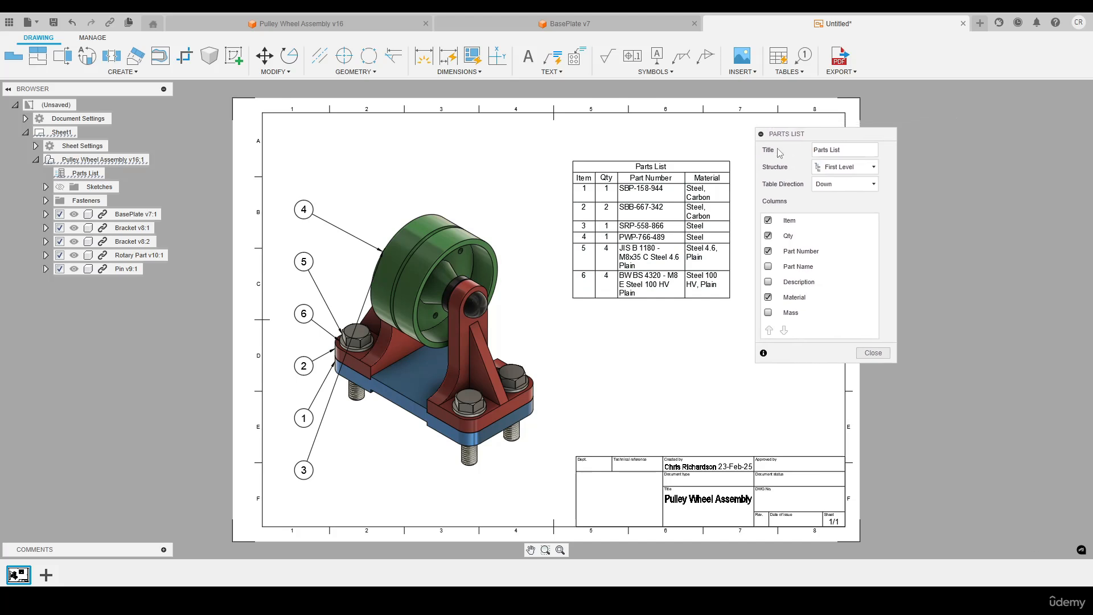
click(831, 186)
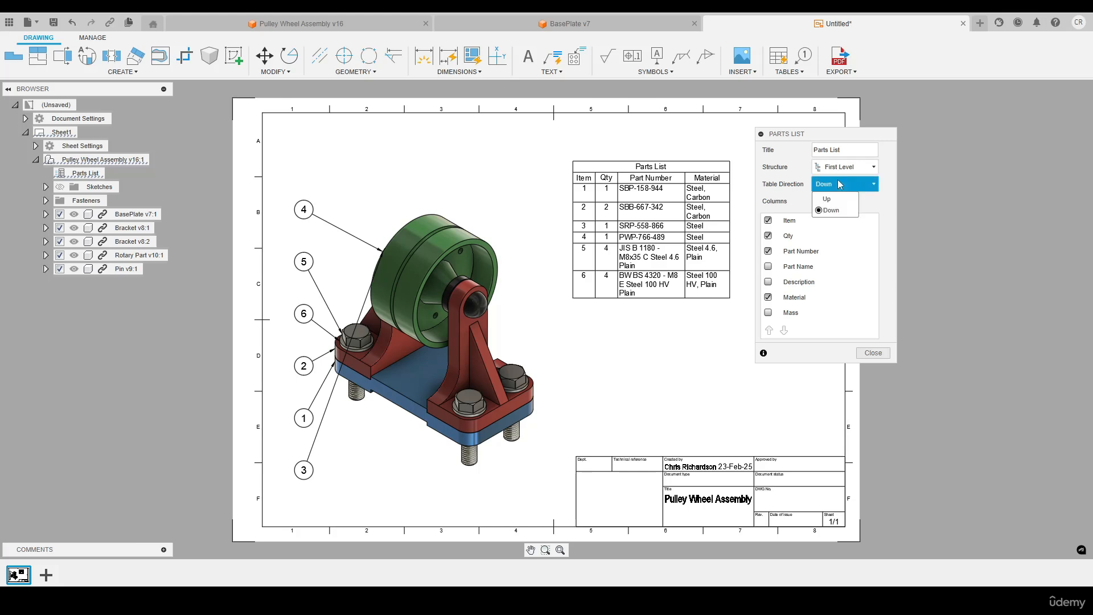
click(834, 199)
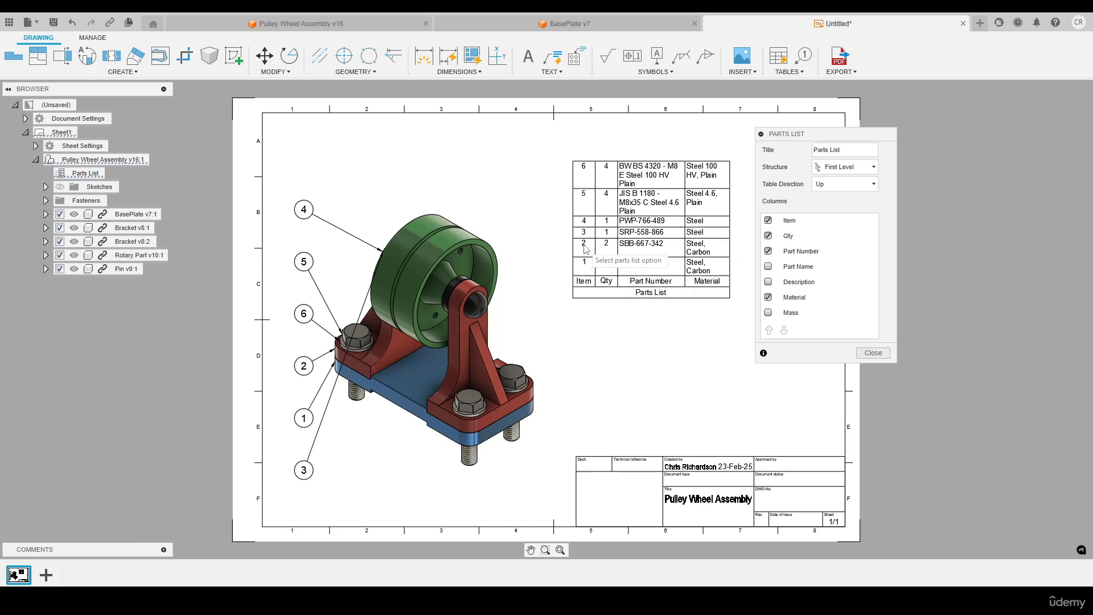
click(834, 184)
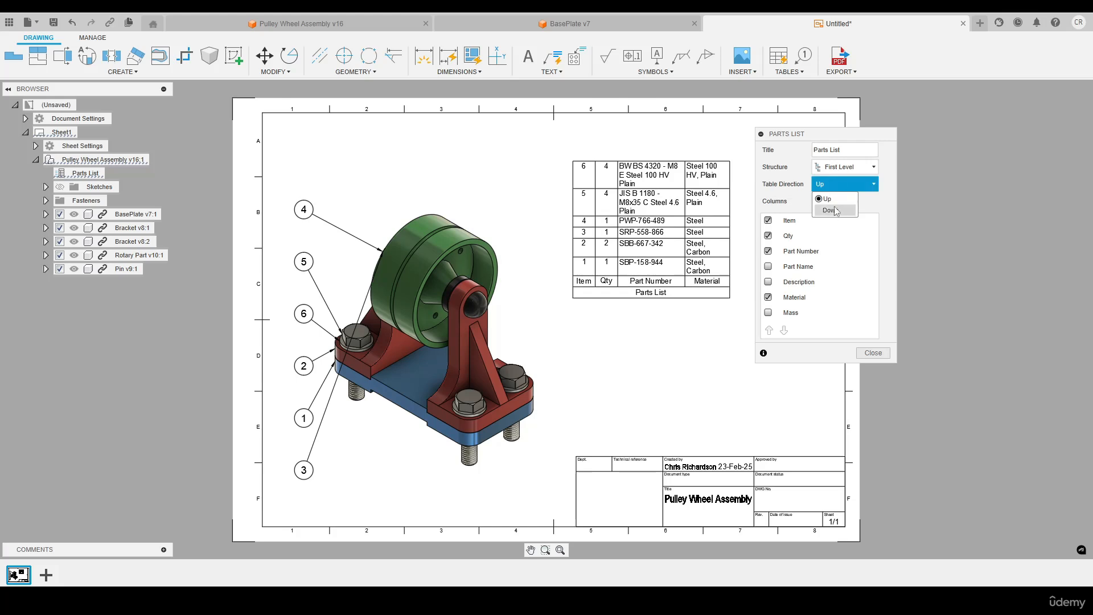
click(834, 212)
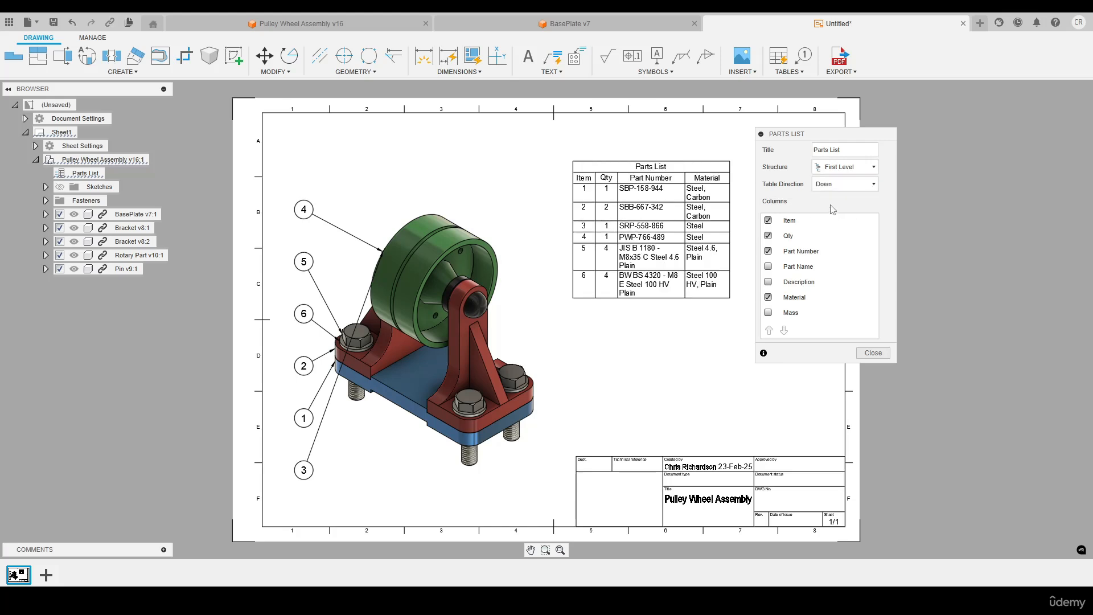
Step: Add the Description column directly after Part Number in the parts list, and move the table clear of the assembly view
click(768, 282)
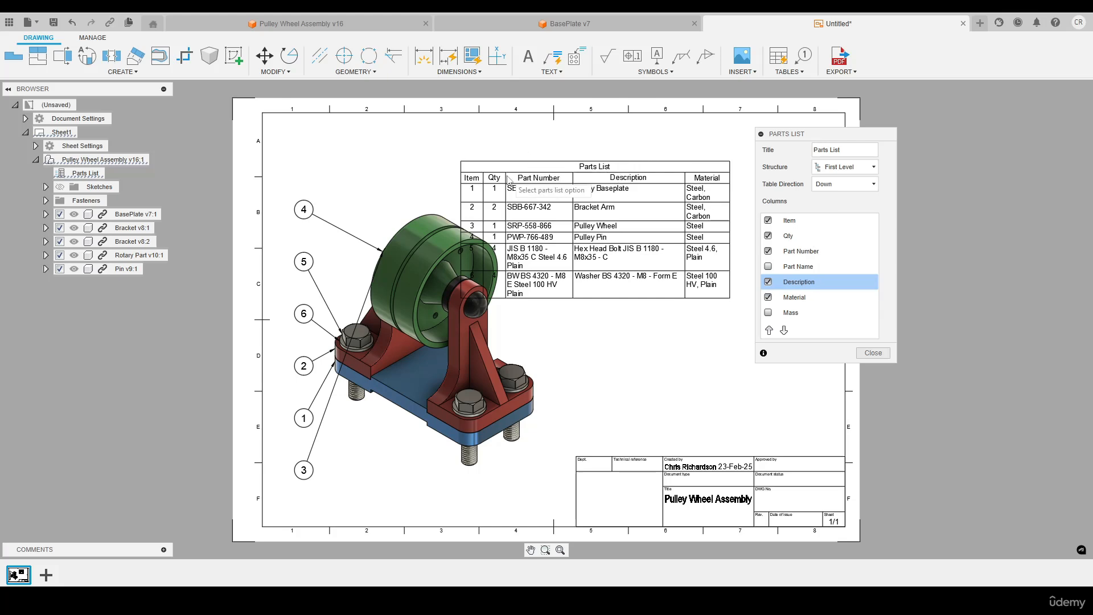
click(769, 330)
click(769, 331)
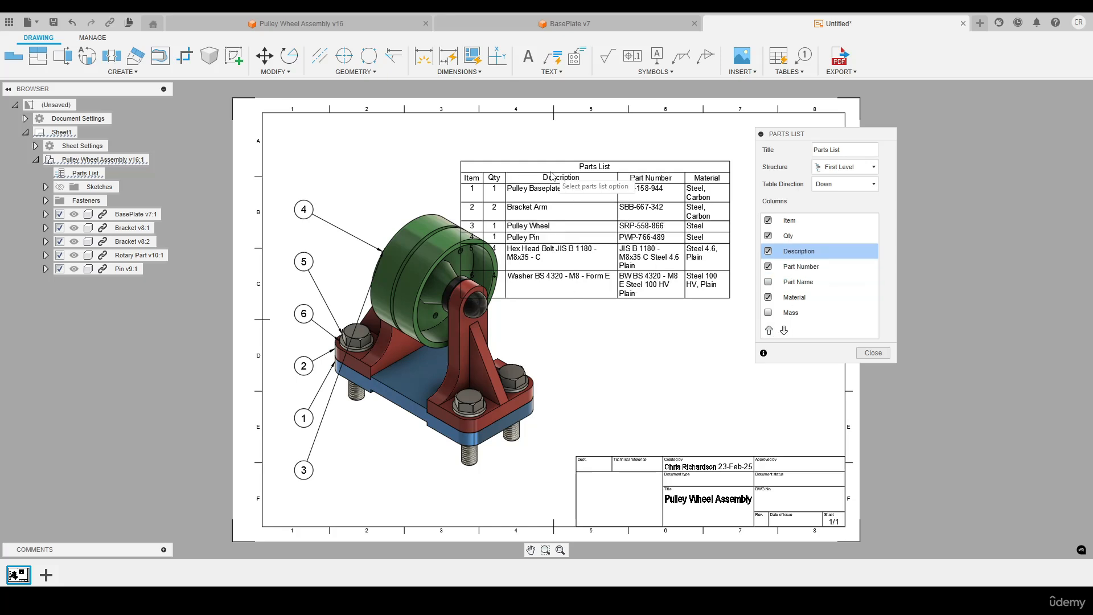
click(784, 331)
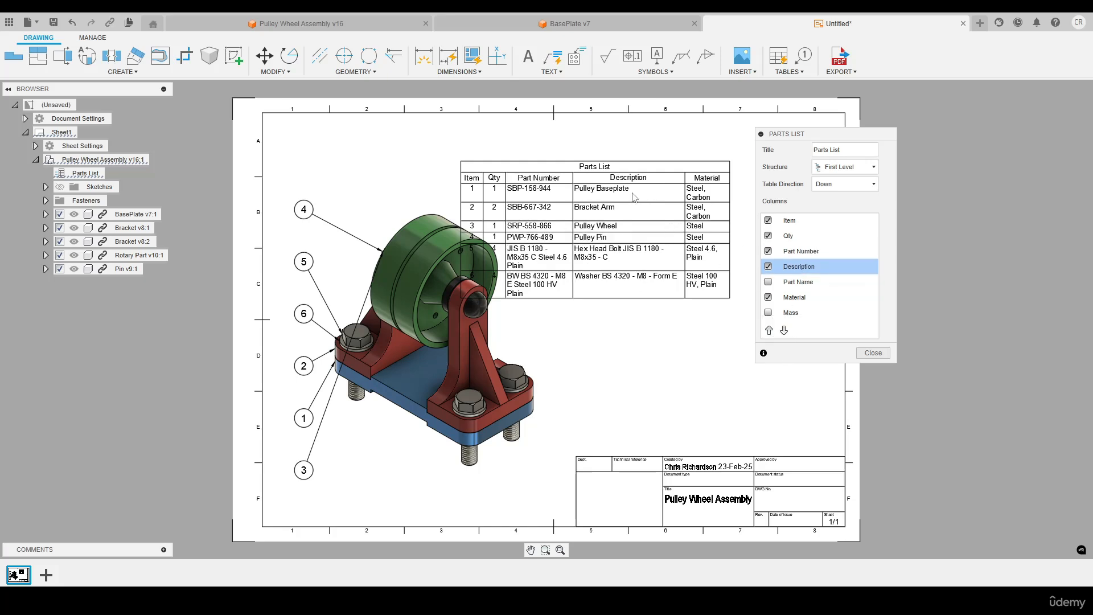
click(872, 353)
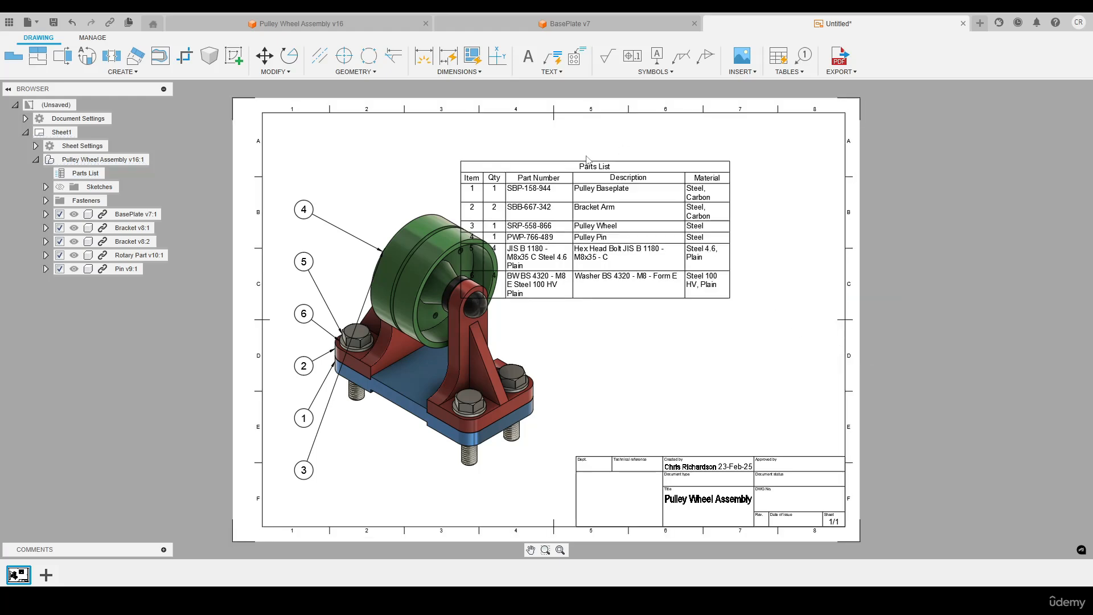
drag(592, 162, 675, 146)
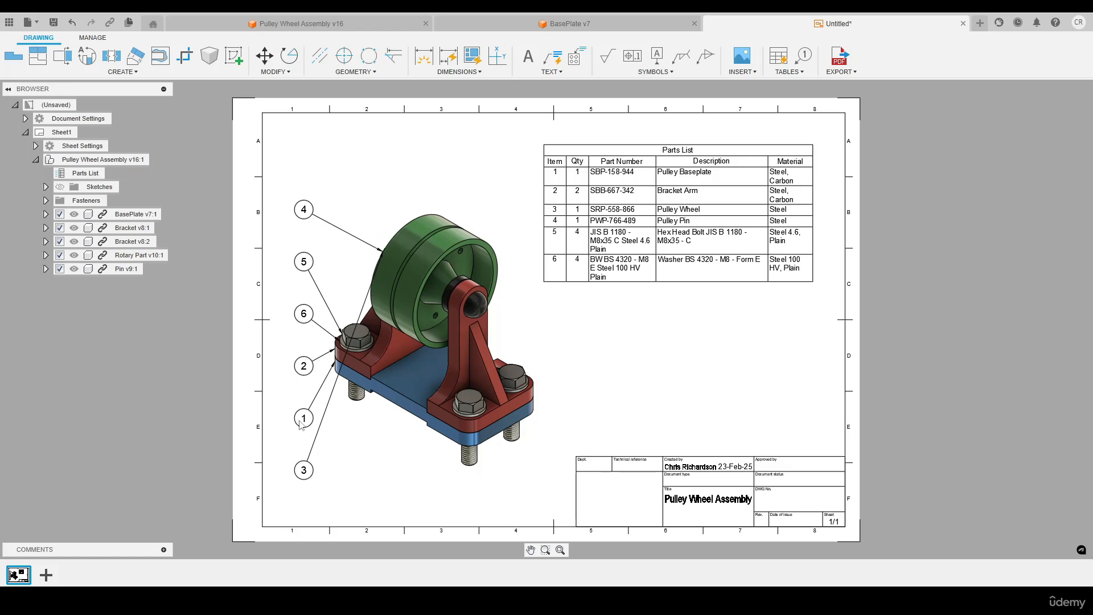
Step: Examine the balloon leaders at the base plate corner, and review the component properties in the BasePlate design
scroll(323, 383, up, 8)
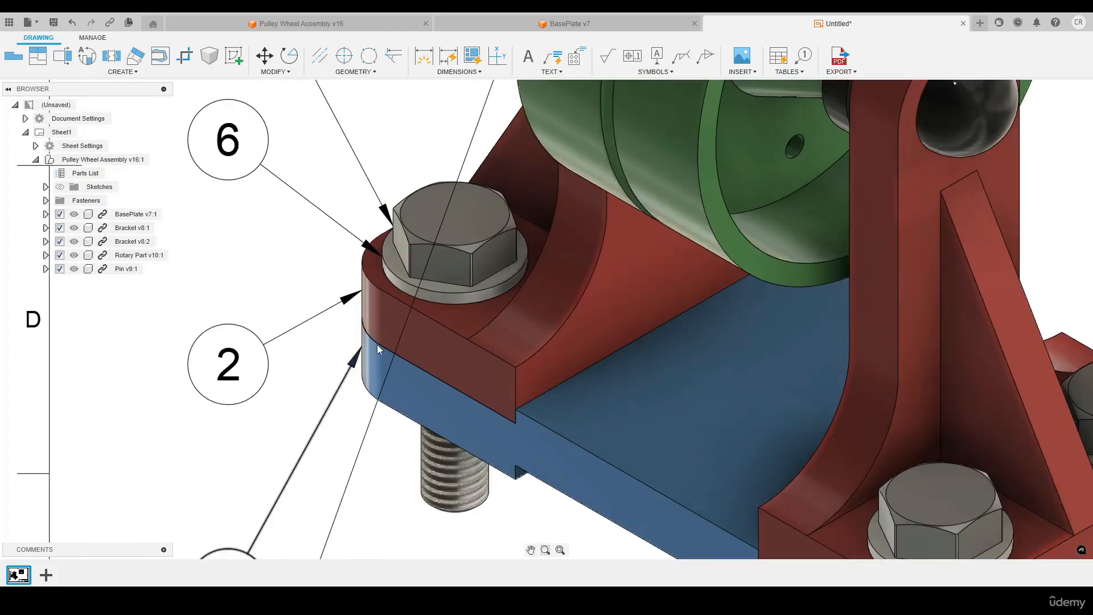
middle_click(324, 318)
middle_click(324, 319)
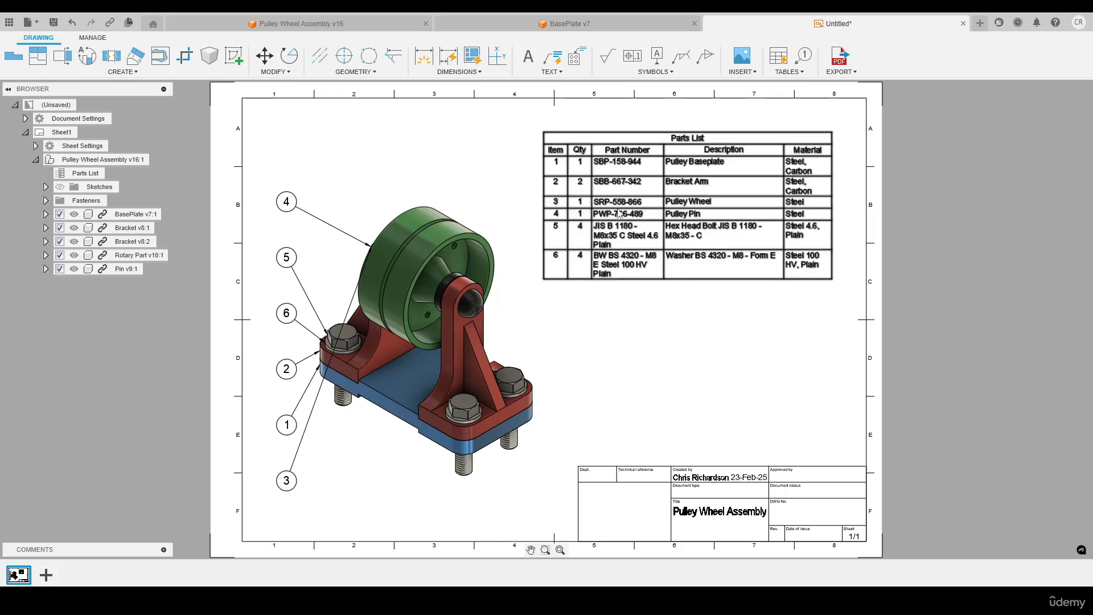
click(559, 23)
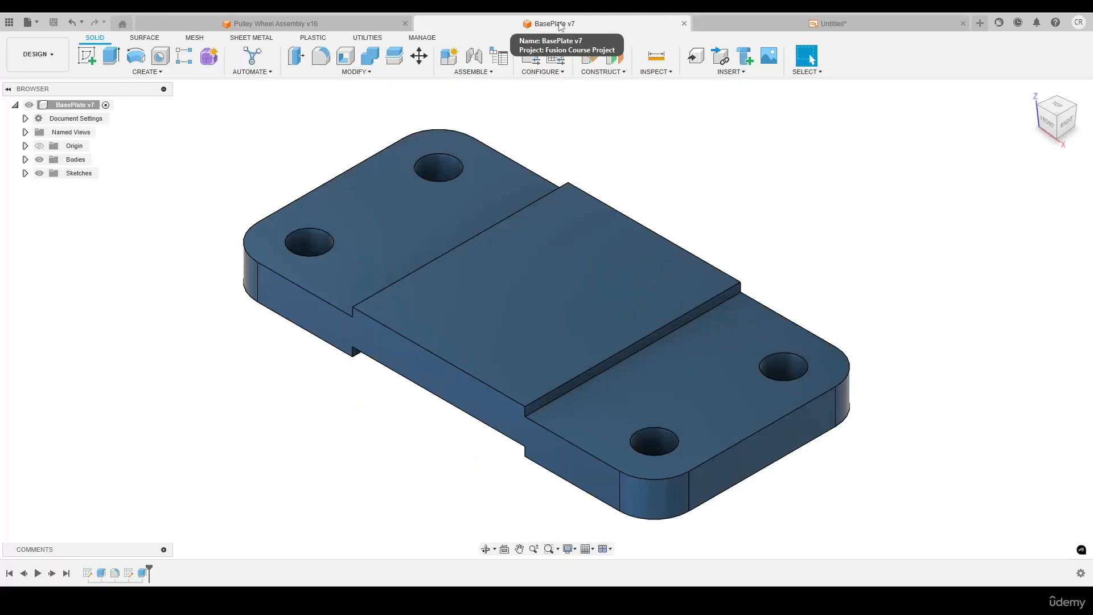
scroll(567, 234, down, 2)
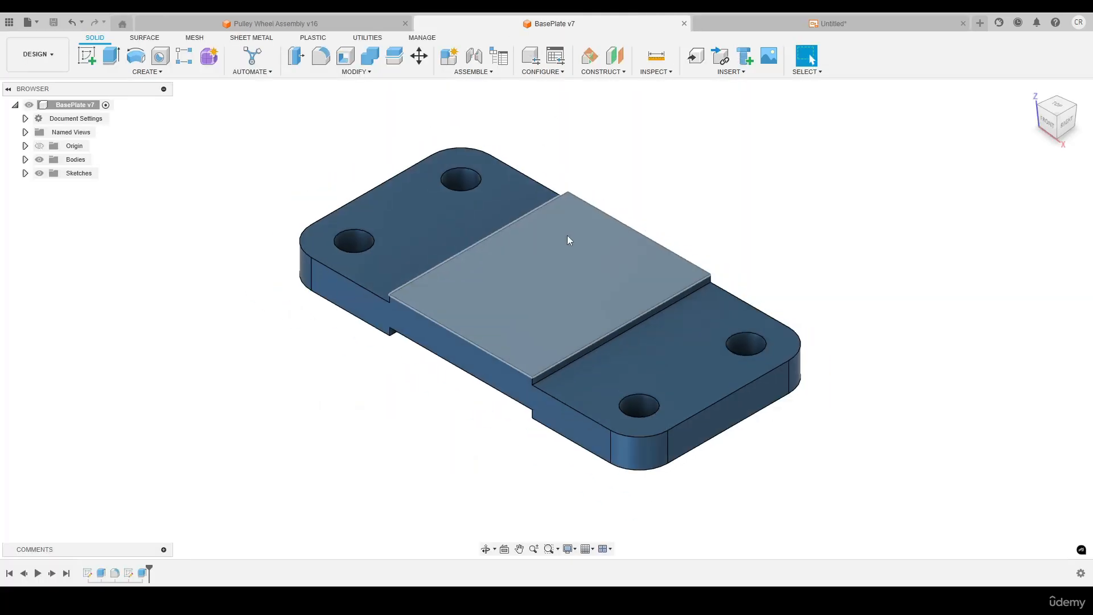
right_click(70, 106)
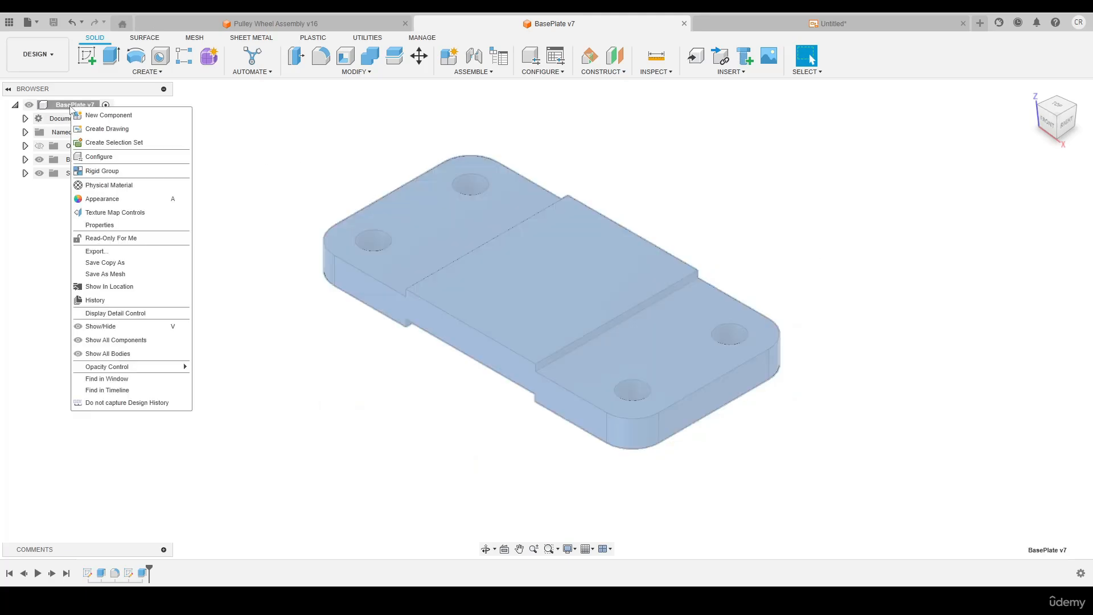
click(99, 226)
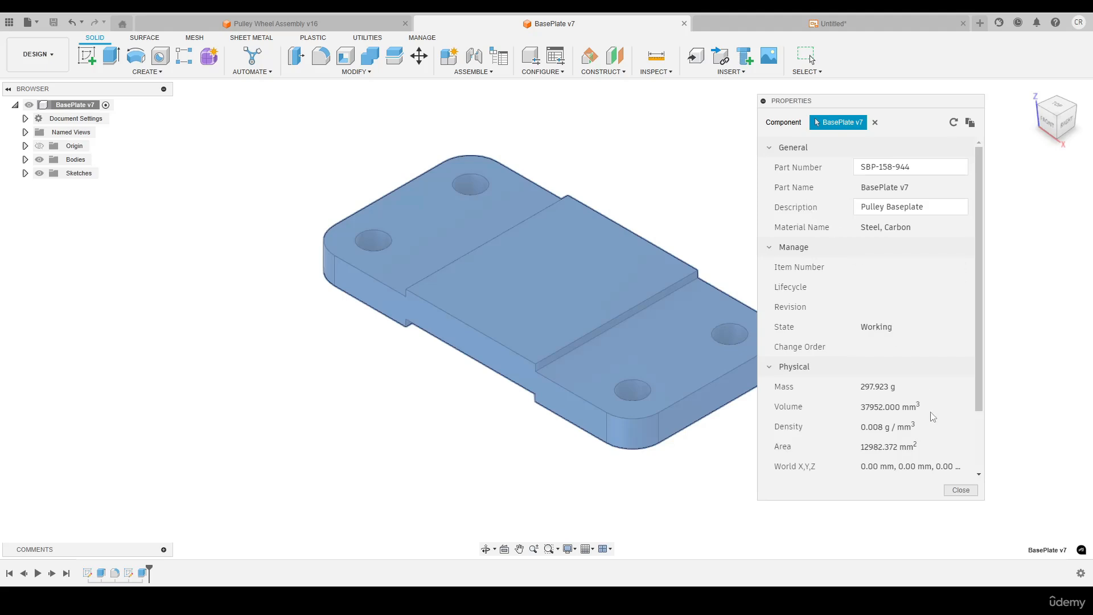
click(960, 490)
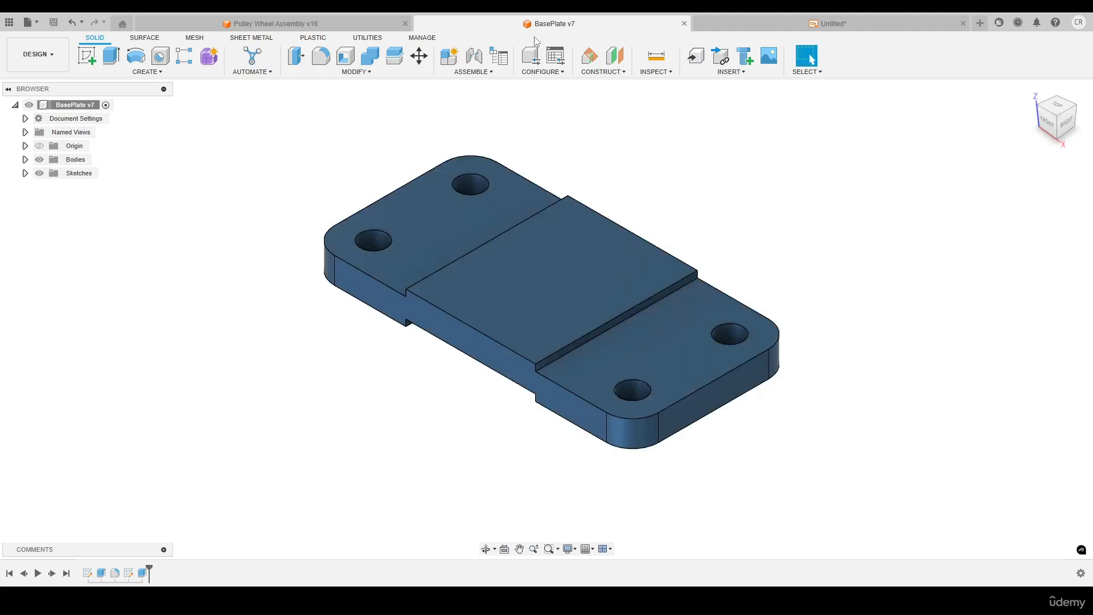
Step: Compare the parts list's Material column with the physical material used in the BasePlate design, and return to the drawing
click(779, 28)
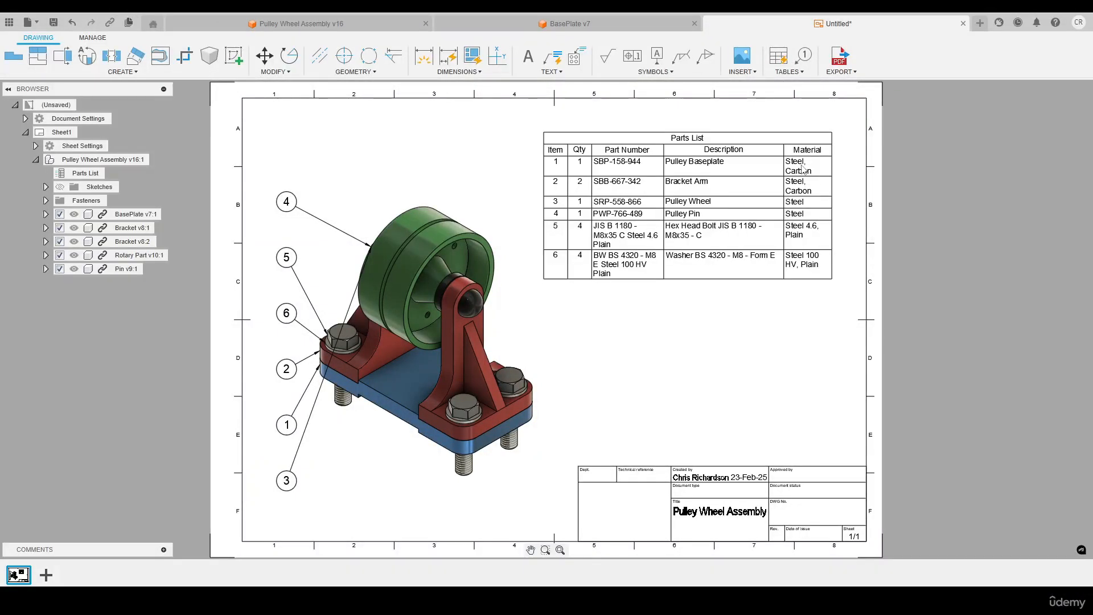
click(581, 26)
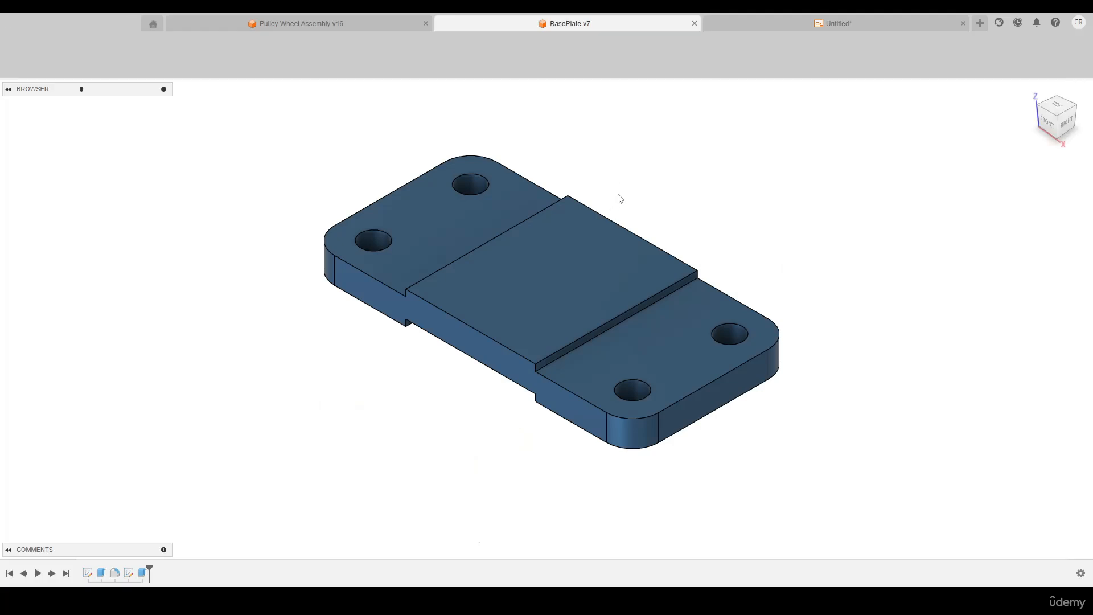
click(351, 77)
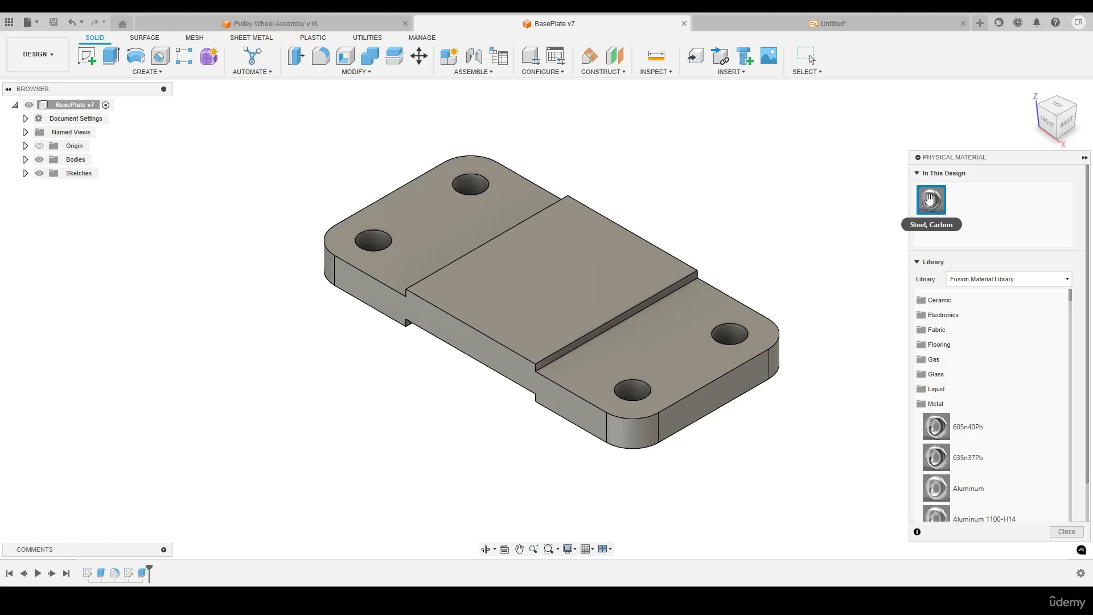
click(1065, 532)
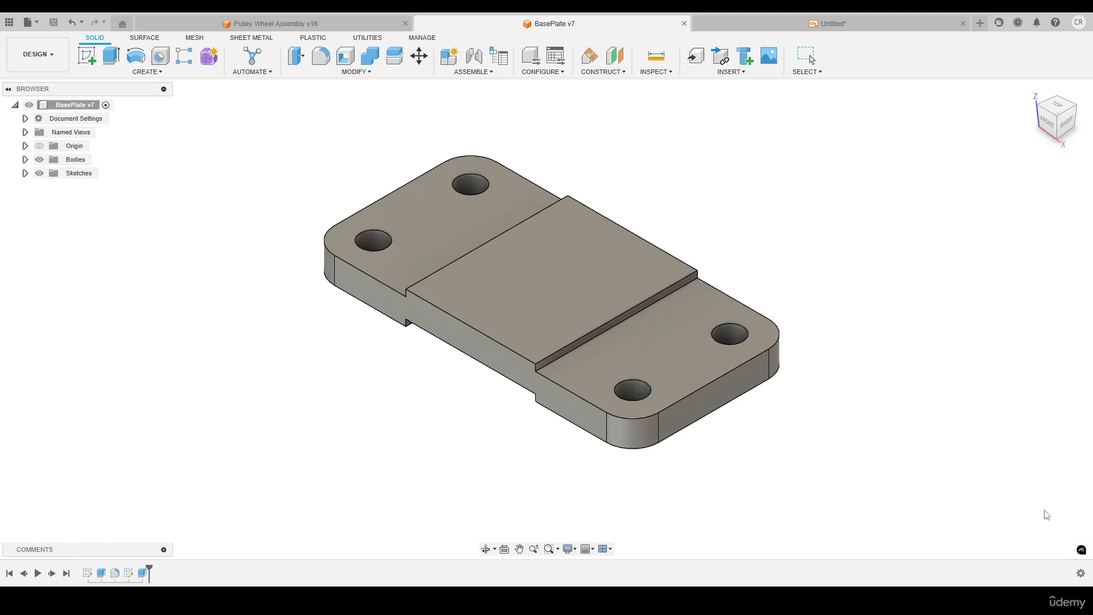
click(825, 23)
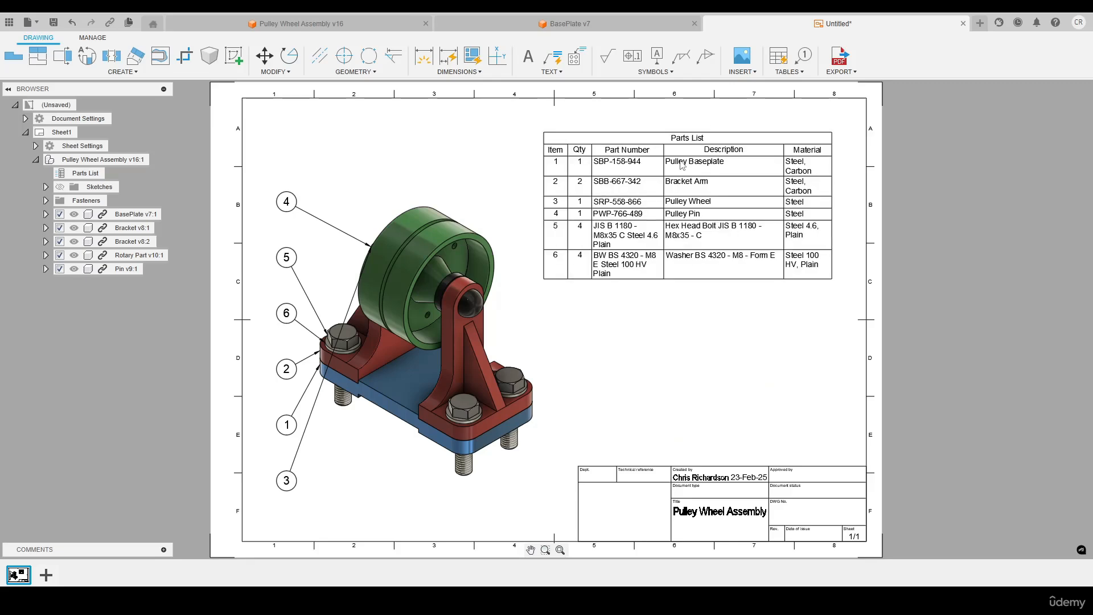
Step: Widen the parts list's Material, Part Number and Qty columns, with Material wide enough to keep each entry on one line
click(535, 133)
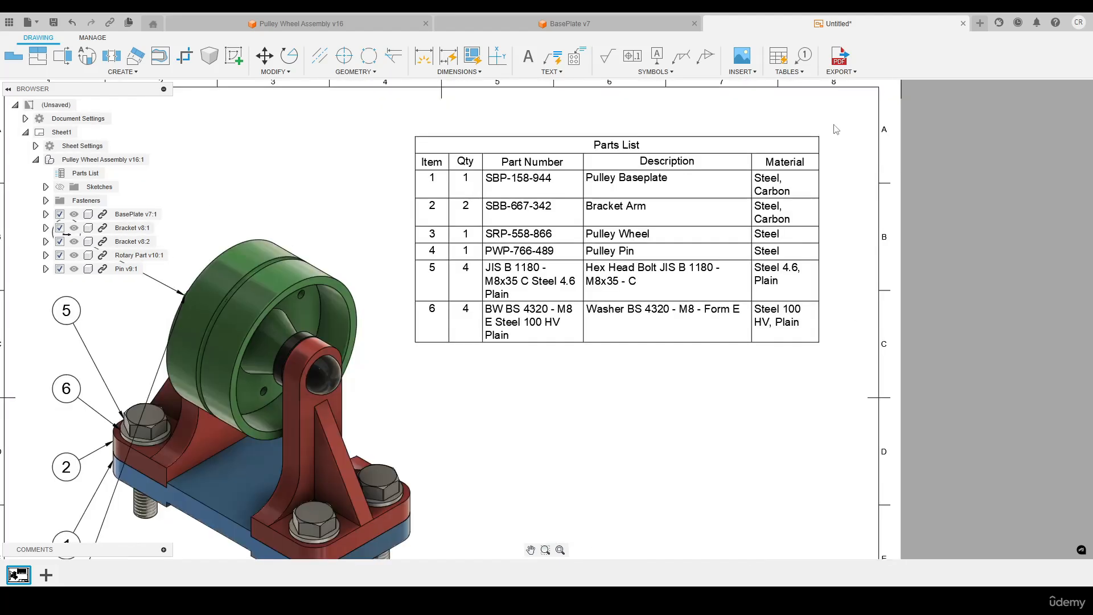
scroll(837, 128, up, 2)
click(790, 160)
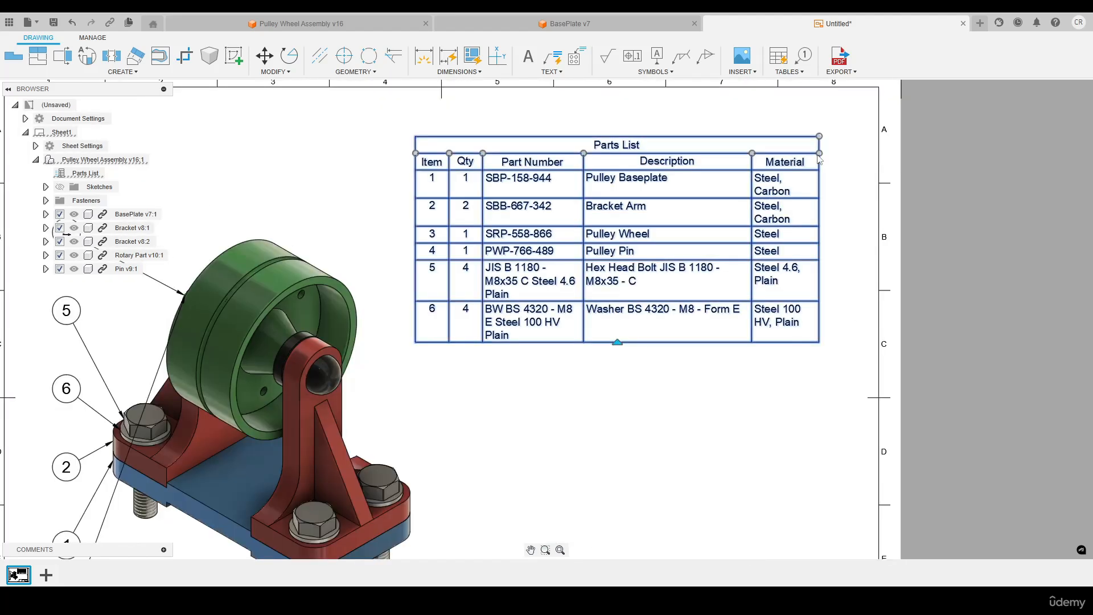
drag(818, 154, 850, 153)
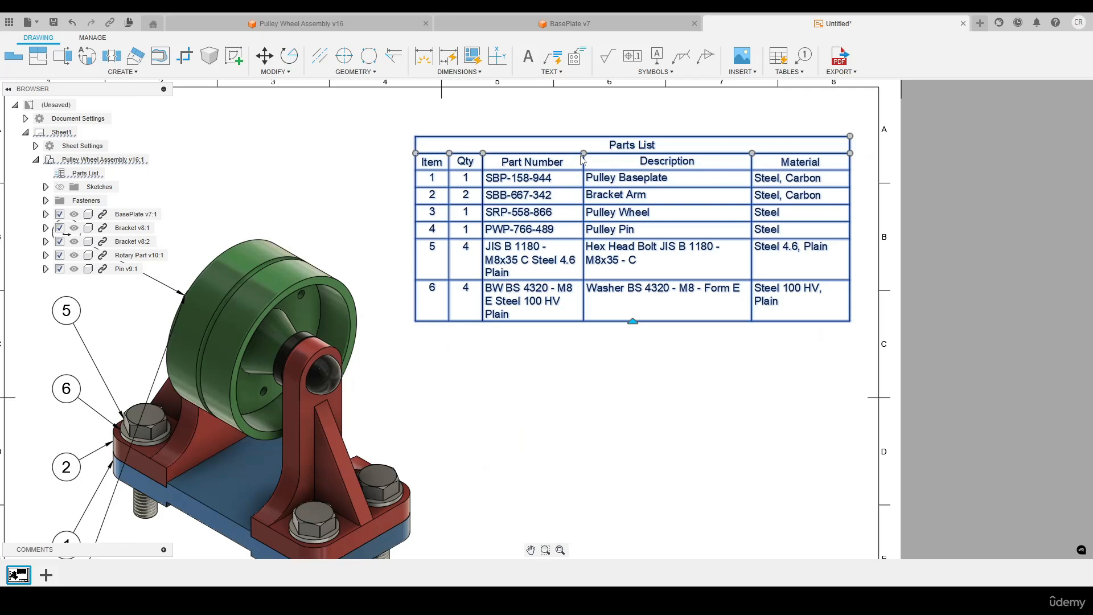
drag(584, 153, 616, 153)
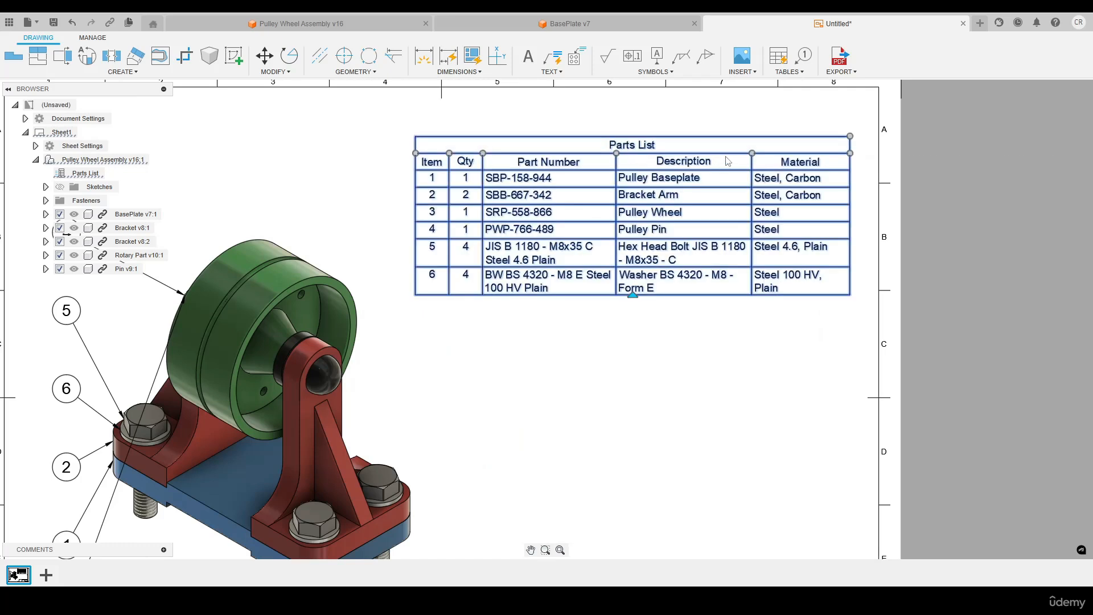
drag(415, 153, 439, 153)
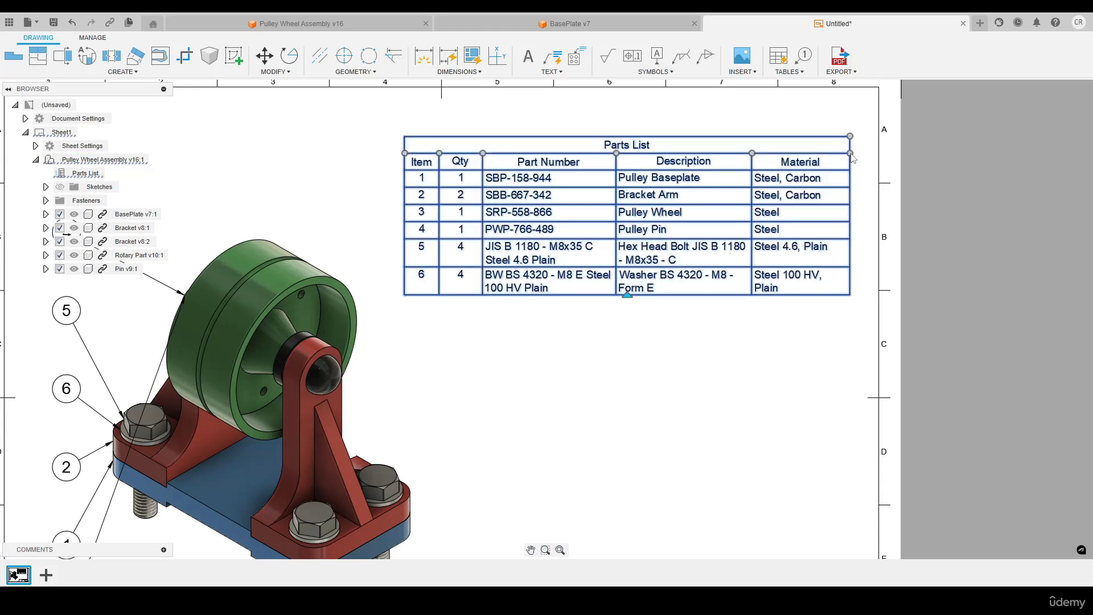
drag(850, 153, 866, 154)
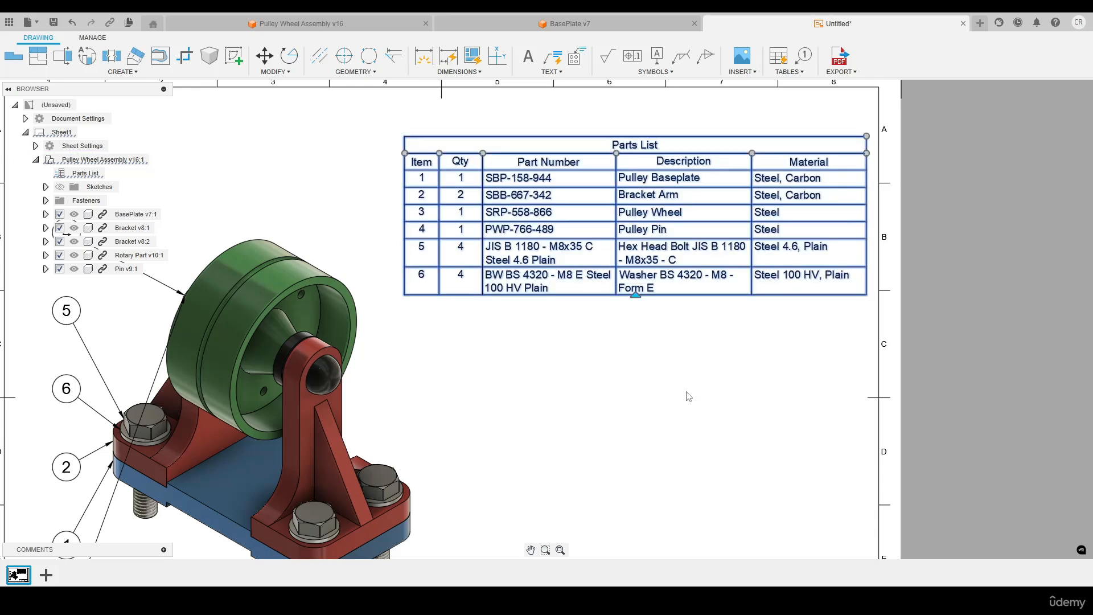
scroll(690, 393, down, 2)
click(685, 369)
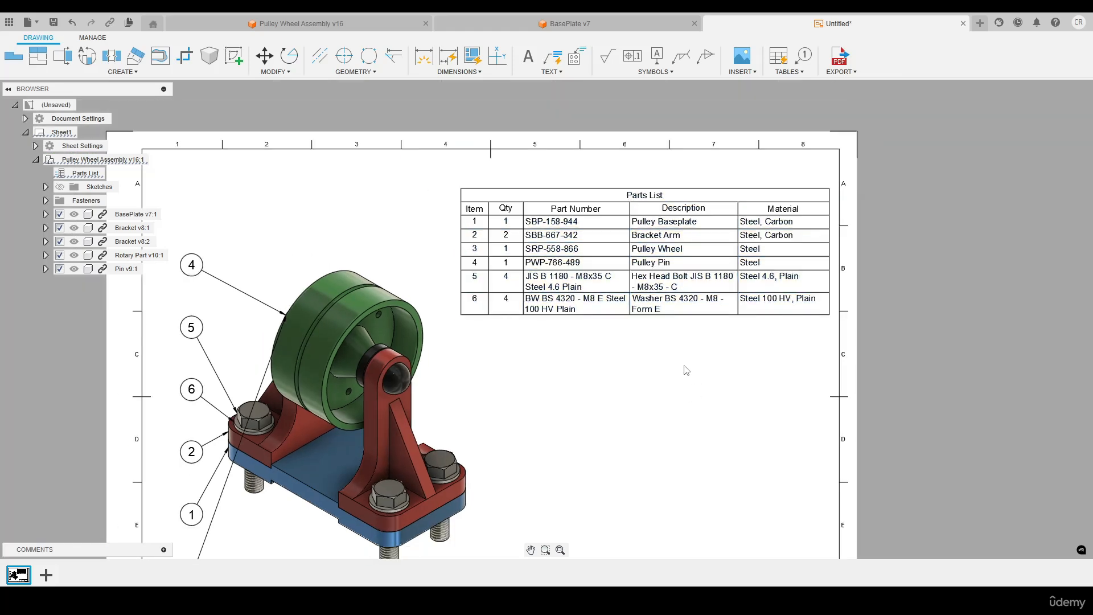
Step: Move the parts list by its upper-right corner so it snaps into the upper-right corner of the sheet border
click(672, 214)
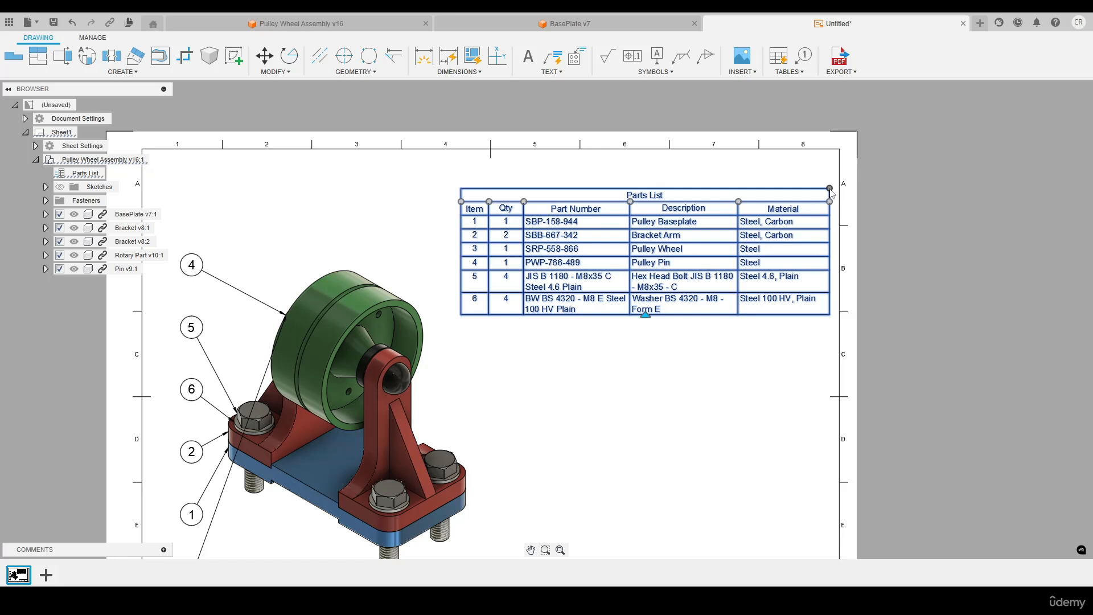
click(829, 188)
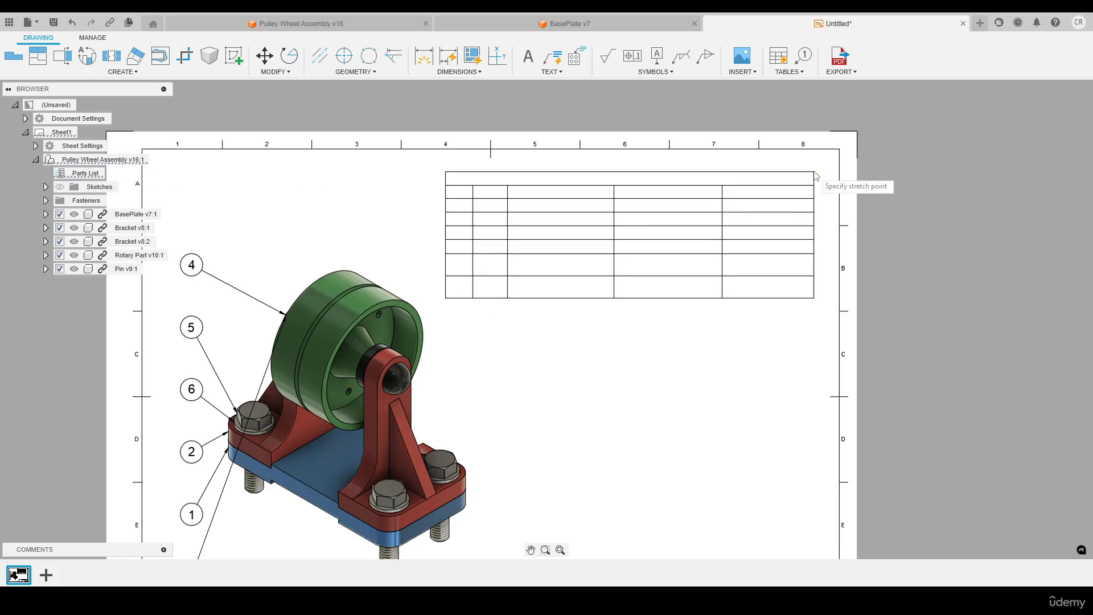
click(840, 152)
click(698, 332)
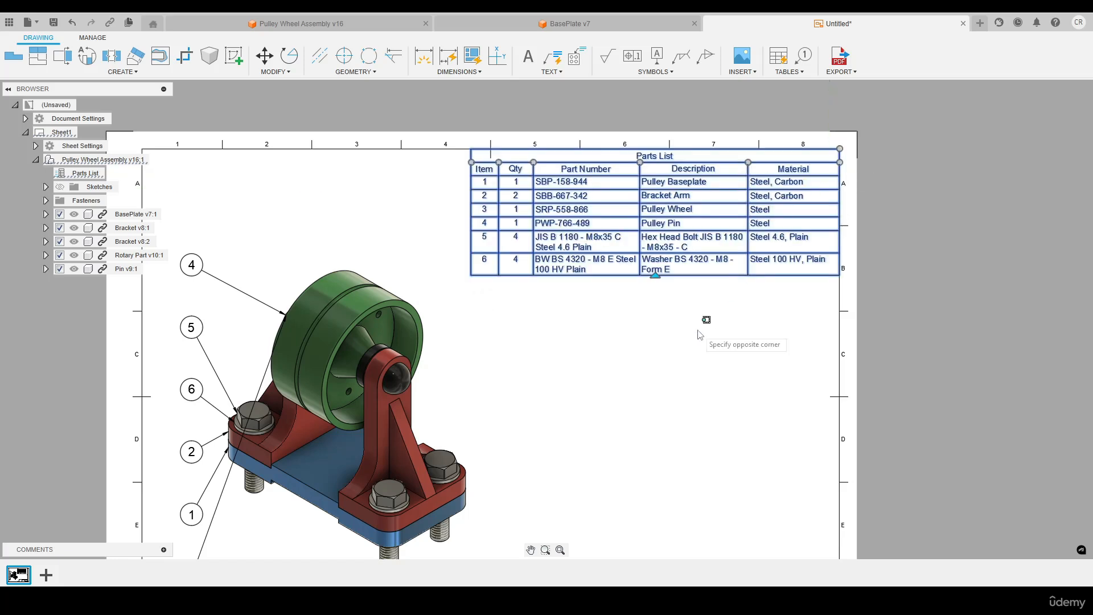
key(Escape)
Step: Shift the assembly view slightly right, and move balloon 4 to the open space right of the pulley pin
mouse_move(607, 366)
middle_down()
mouse_move(710, 273)
mouse_move(718, 246)
middle_up()
middle_drag(652, 254, 656, 271)
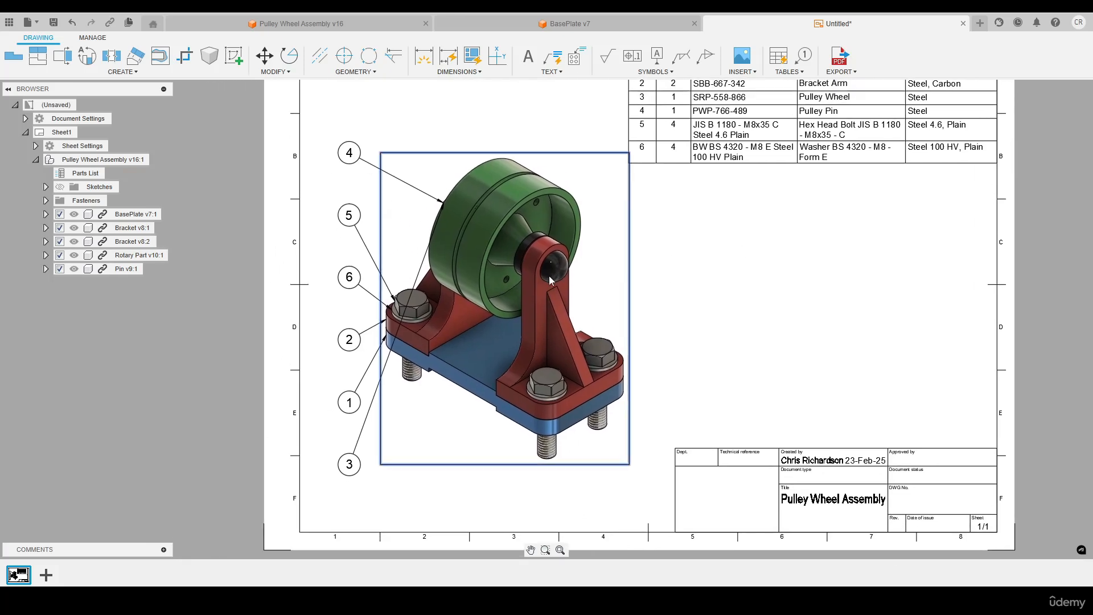
drag(516, 266, 531, 263)
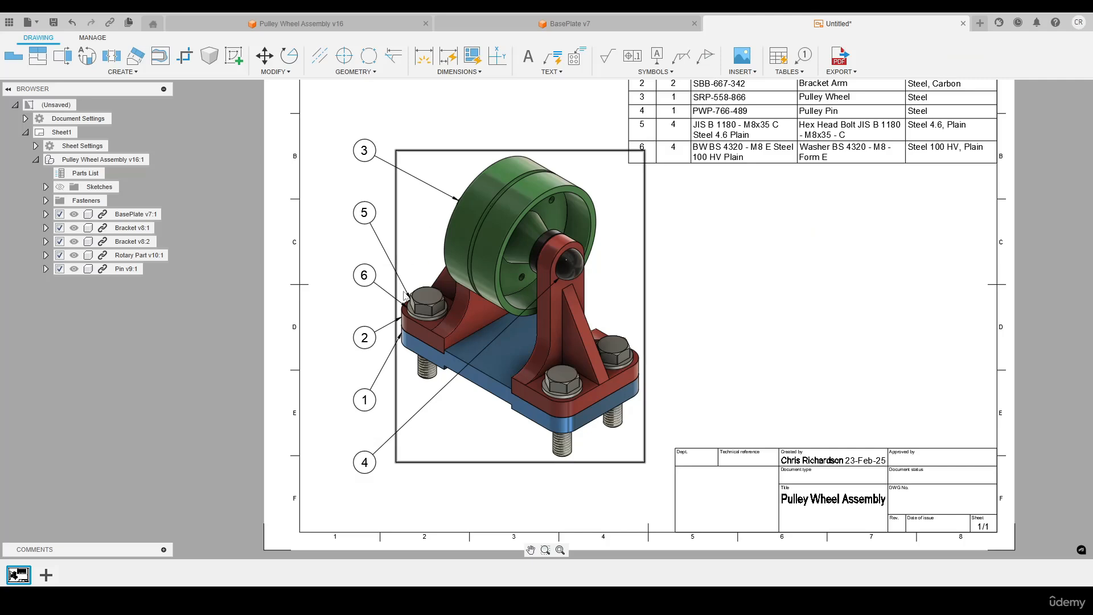
click(365, 462)
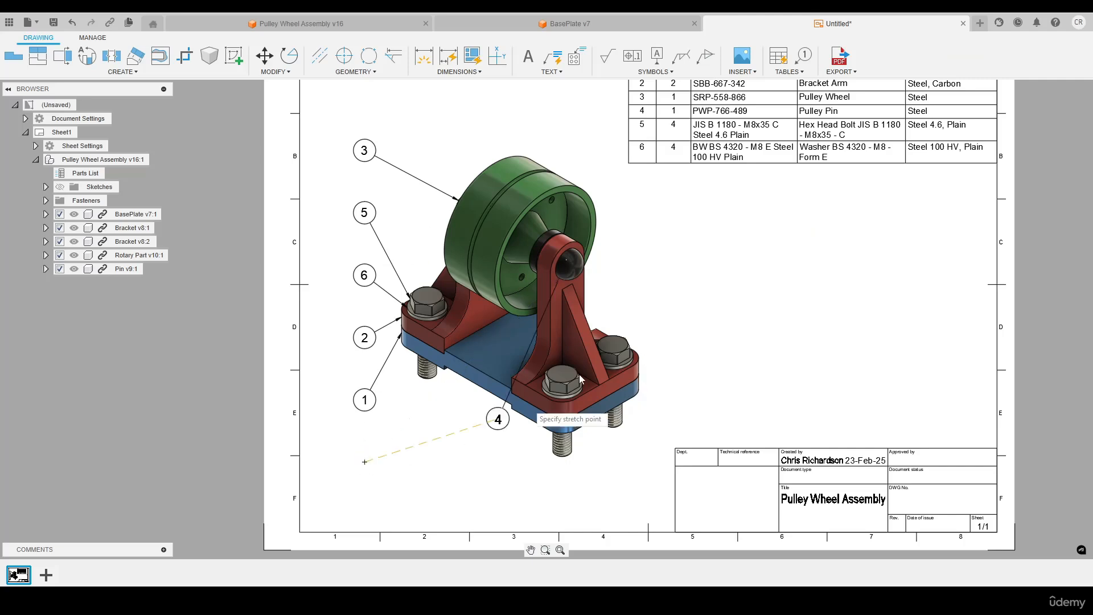
click(694, 237)
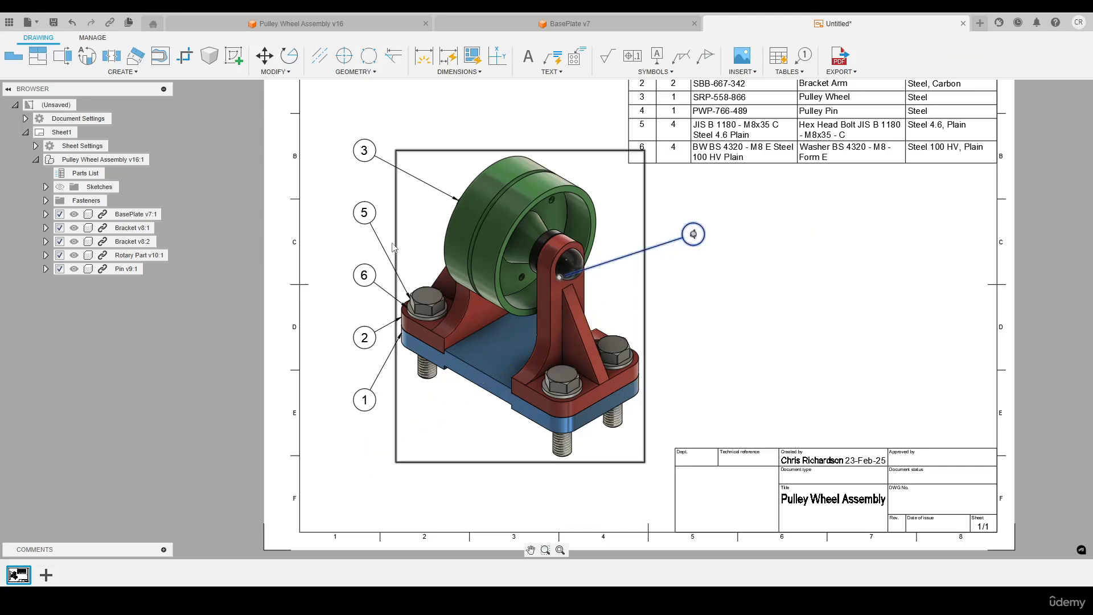
Step: Move balloons 5 and 6 to the right side of the assembly view, stacked below balloon 4
click(365, 212)
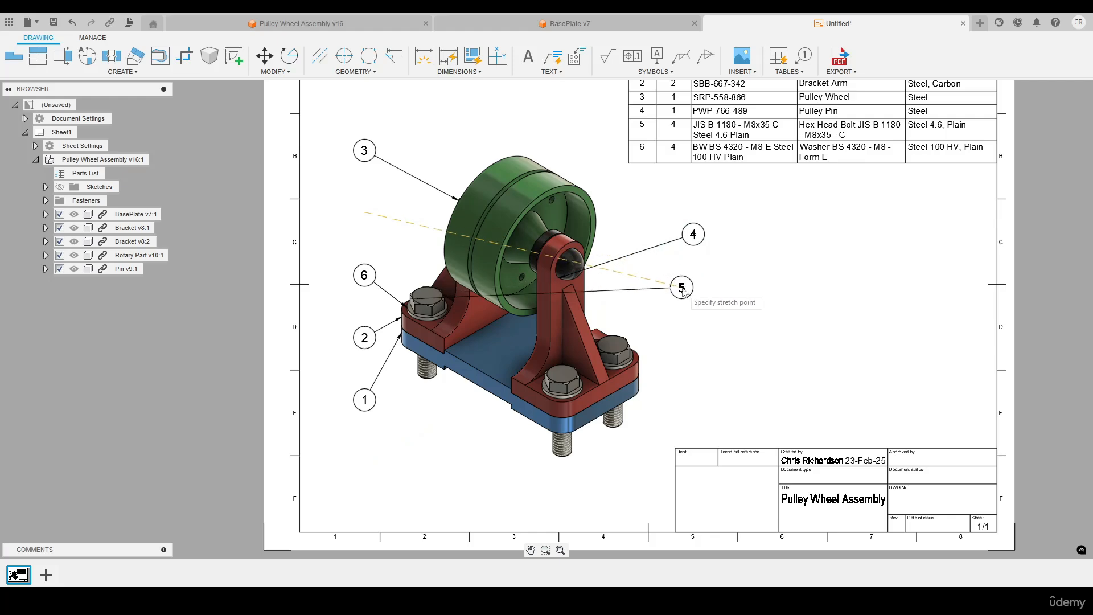
click(686, 287)
click(366, 284)
click(364, 275)
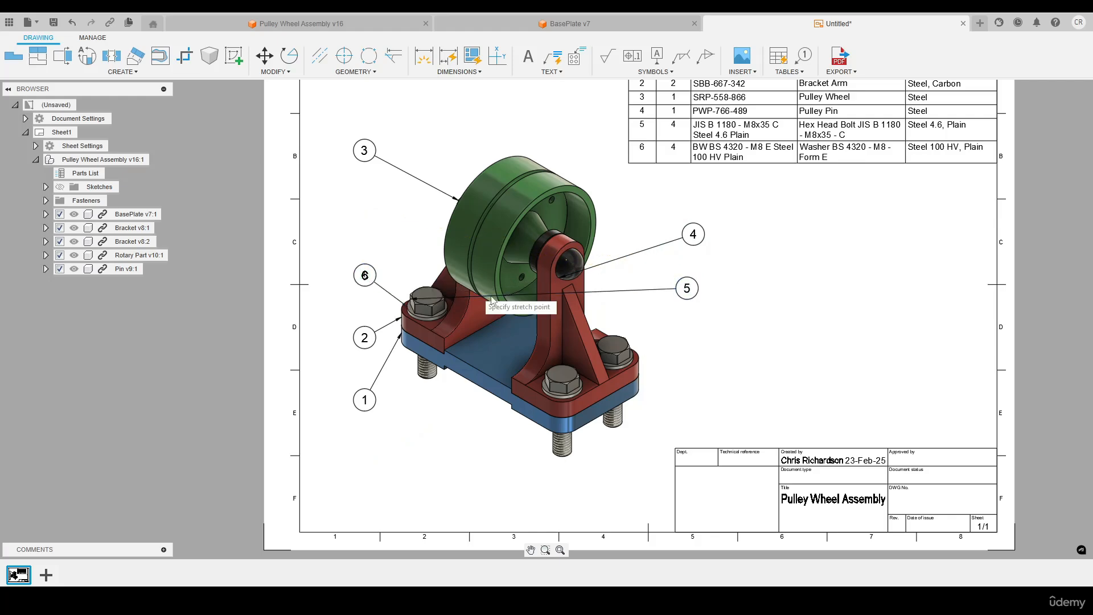
click(688, 382)
Step: Move balloon 1 slightly down and farther left of the base plate
scroll(340, 450, up, 5)
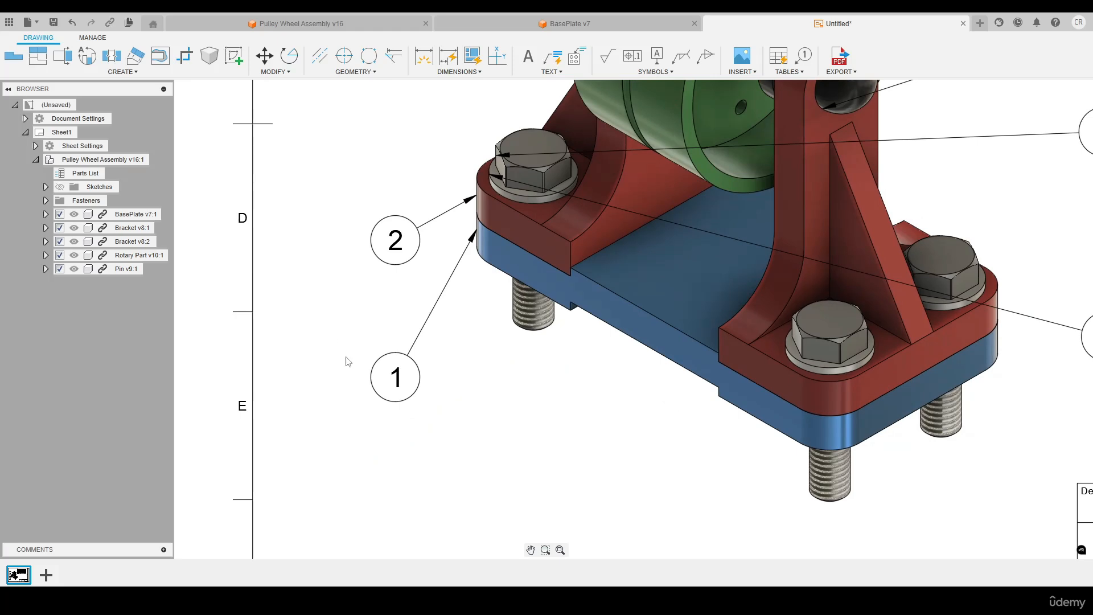
click(396, 379)
click(396, 378)
click(341, 401)
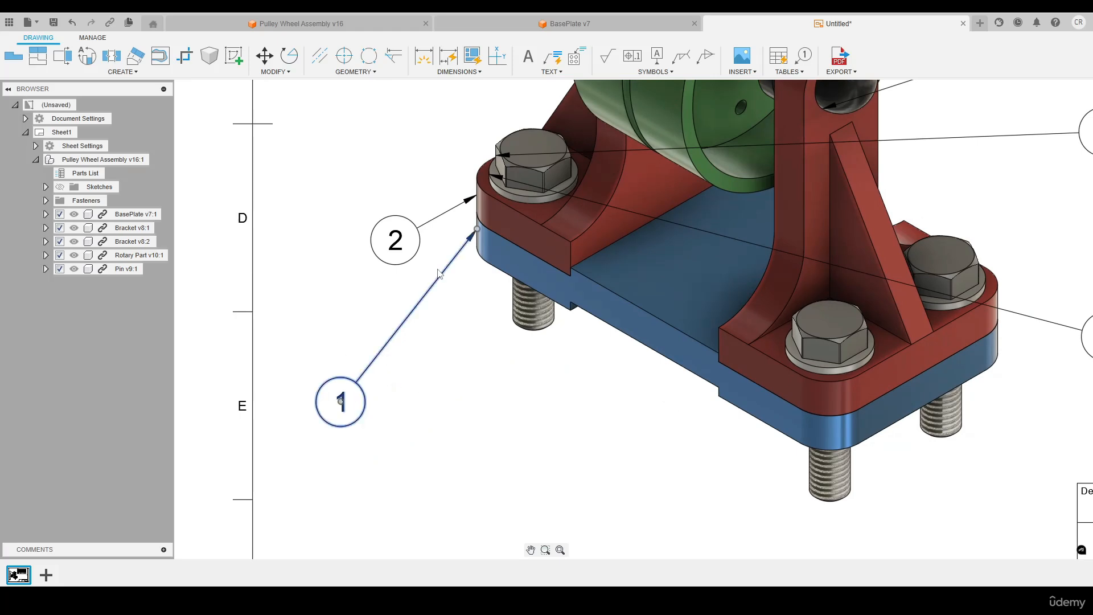
Step: Try attaching balloon 1's leader to the upper front edge of the left bracket's foot
scroll(477, 230, up, 4)
click(477, 231)
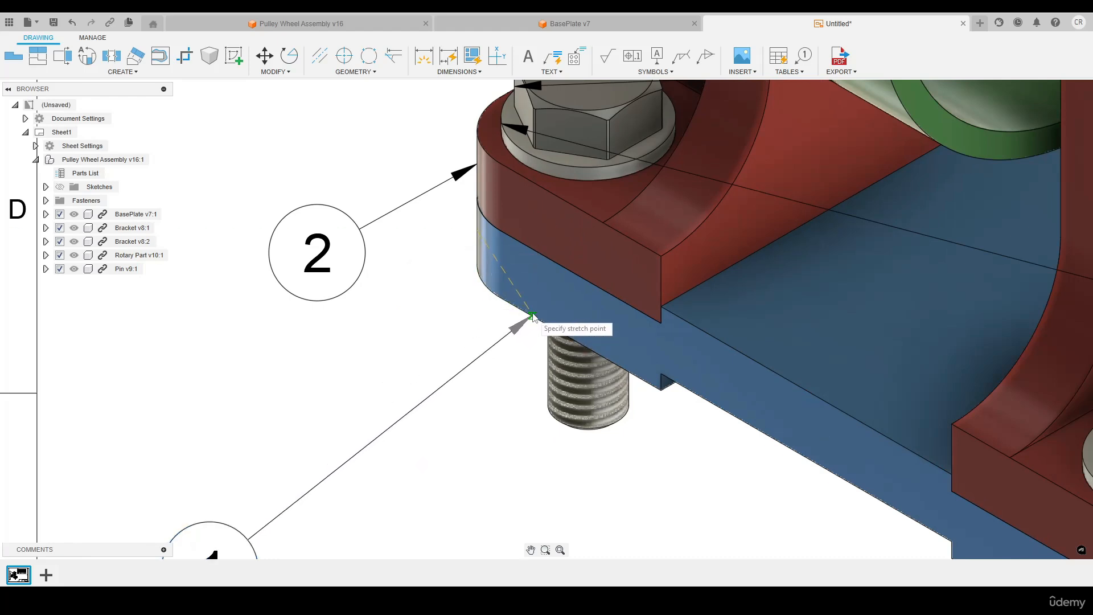
click(603, 226)
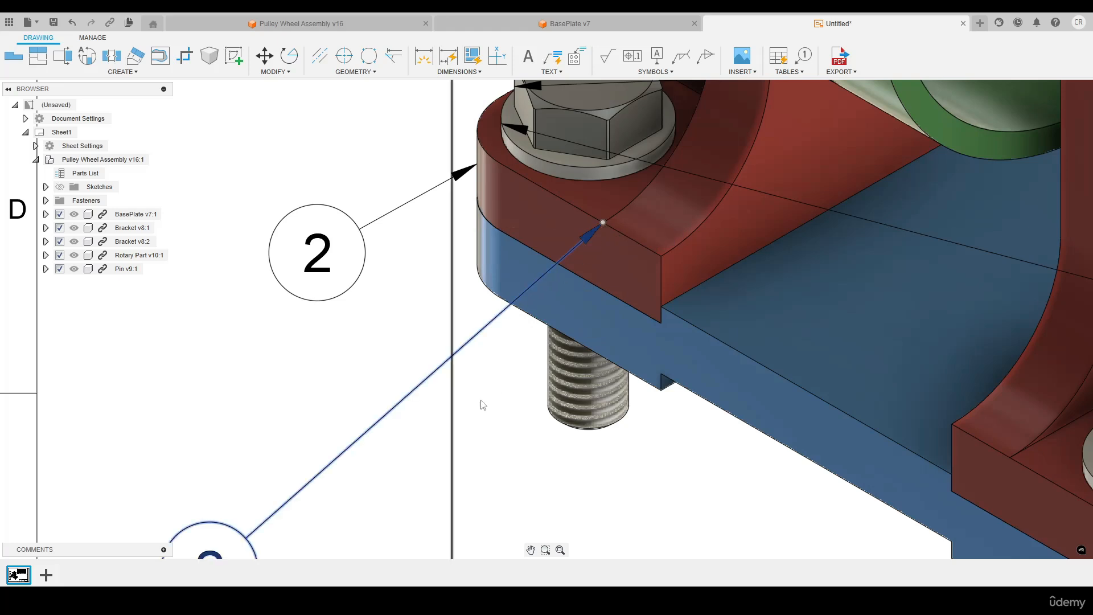
Step: Reattach the same balloon's leader to the base plate's lower edge, just left of the bolt thread
middle_drag(481, 402, 546, 274)
middle_drag(721, 94, 618, 237)
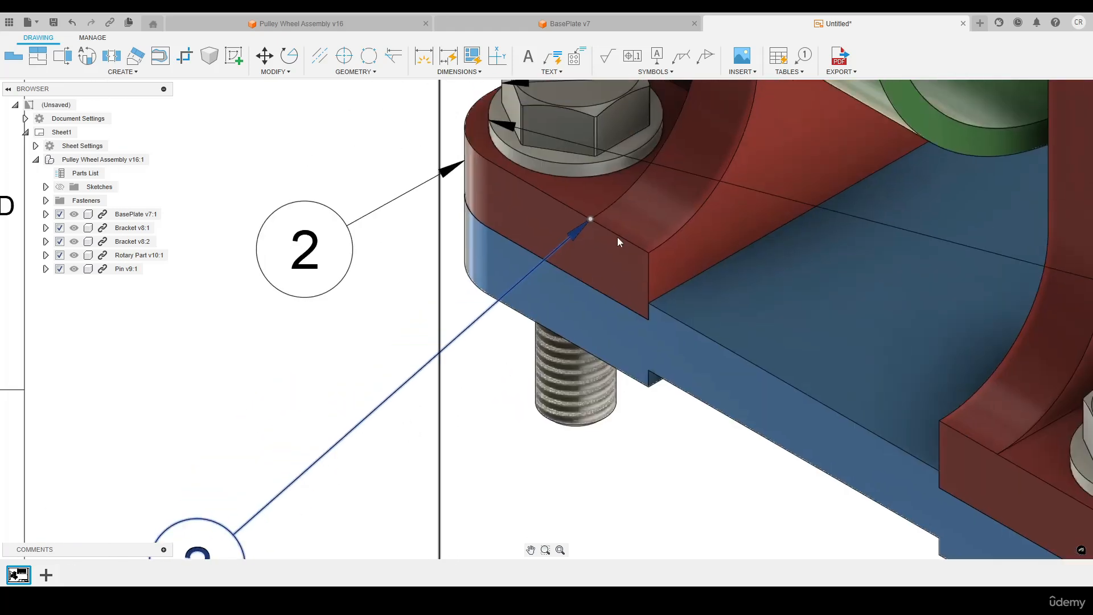
click(590, 223)
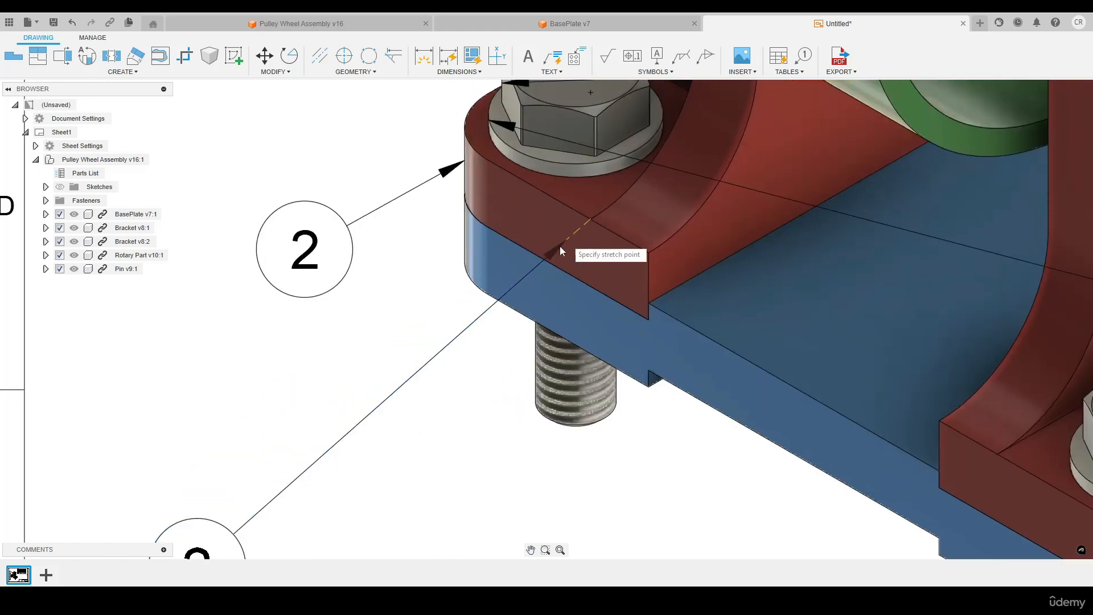
click(508, 306)
Step: Move balloon 2 up and left, away from the bracket, keeping its leader on the bracket foot
middle_drag(322, 539, 411, 435)
scroll(411, 434, down, 5)
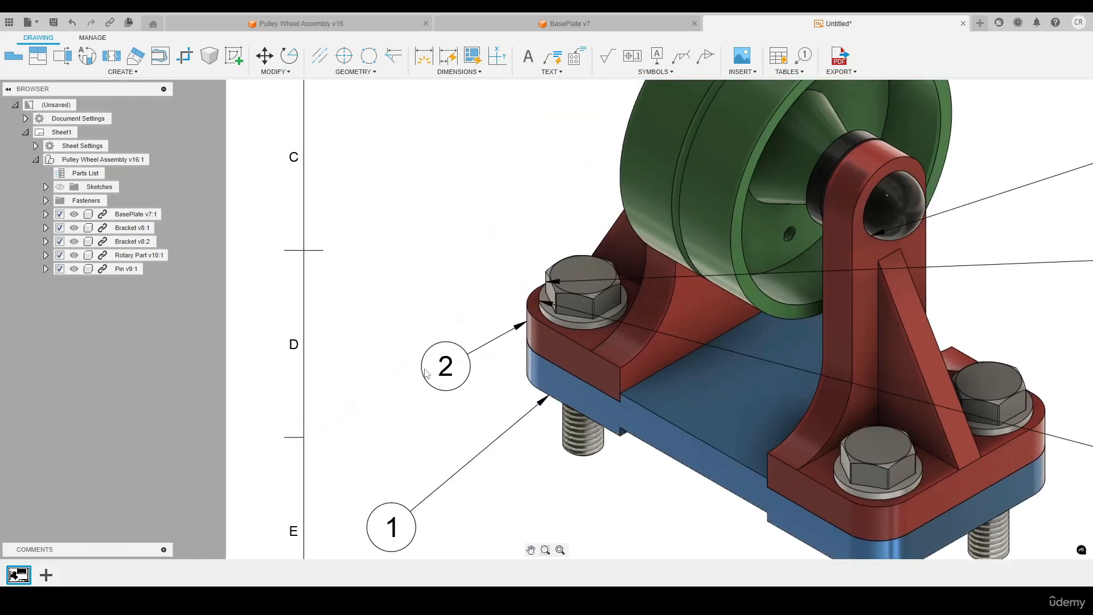
click(448, 383)
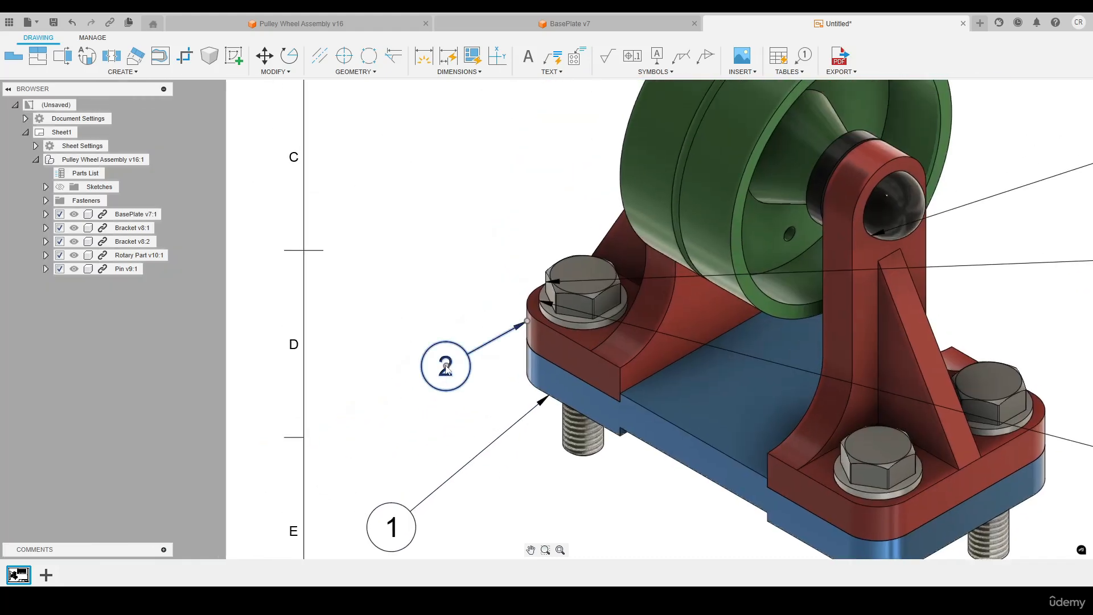
drag(446, 368, 371, 284)
Step: Lower balloon 3 beside the pulley wheel and reattach its leader farther down the wheel's left edge
scroll(448, 401, down, 3)
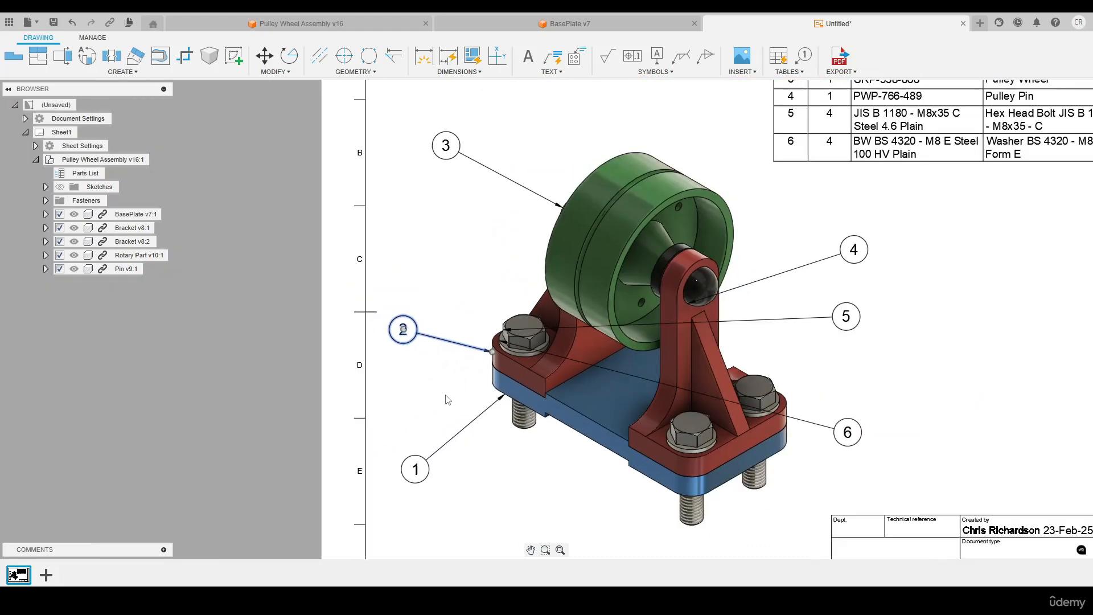
scroll(449, 265, down, 2)
click(434, 202)
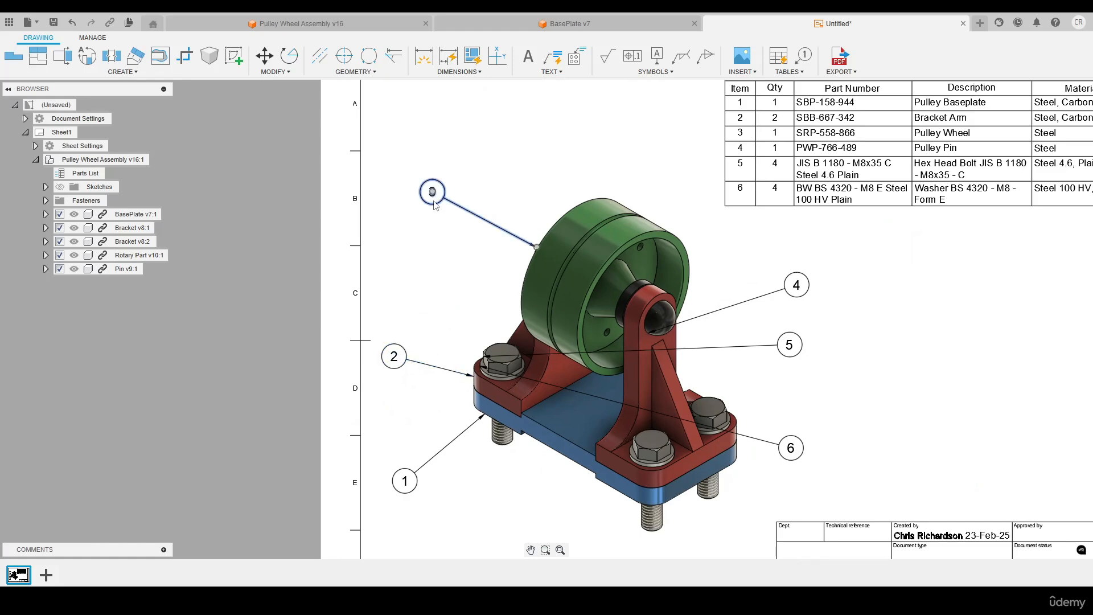
drag(432, 192, 417, 255)
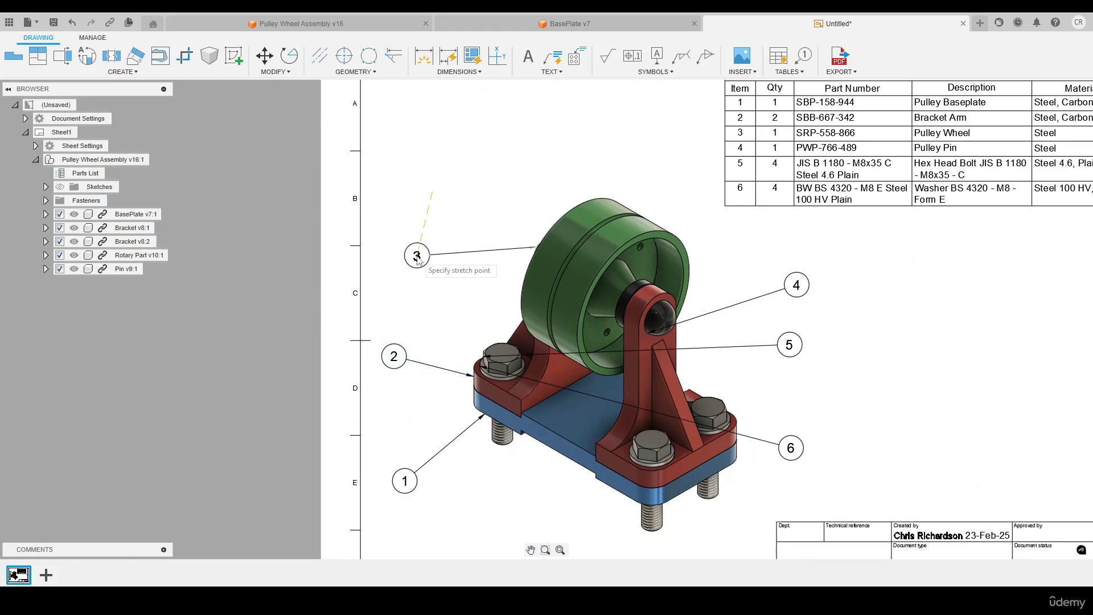
click(536, 247)
click(521, 288)
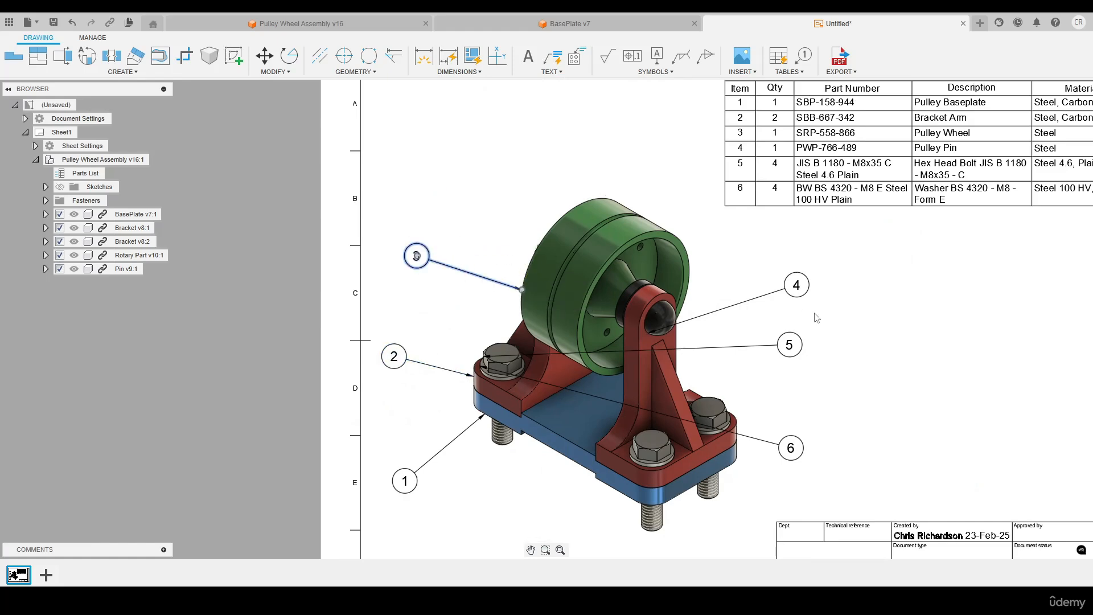
Step: Reattach balloon 4's leader from the pin's rounded end to the upper edge of its black collar behind the right bracket
click(861, 322)
scroll(861, 323, up, 4)
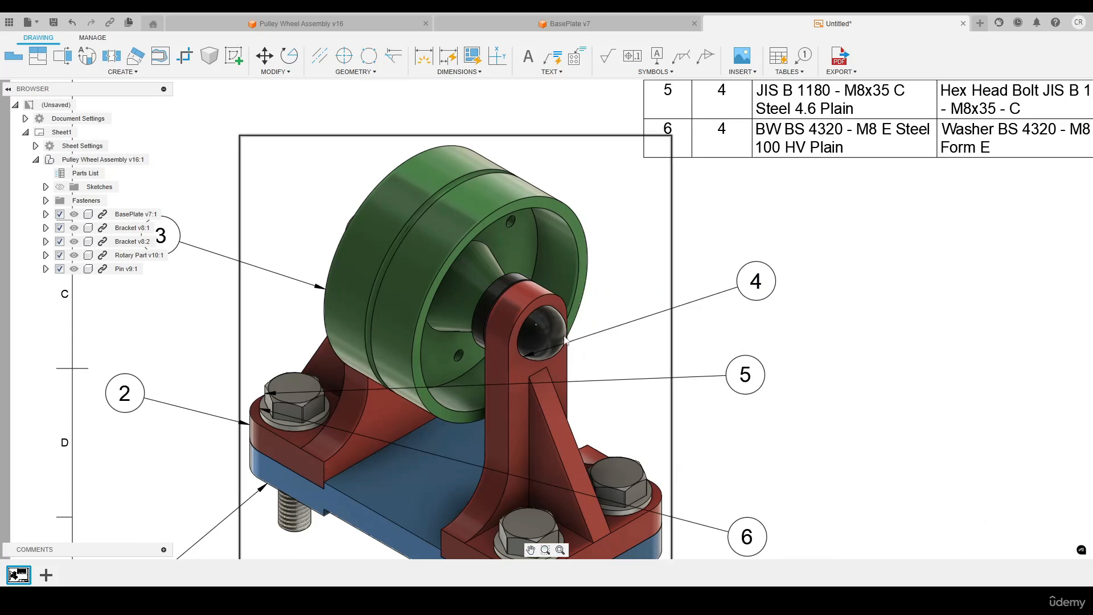
middle_drag(814, 361, 752, 258)
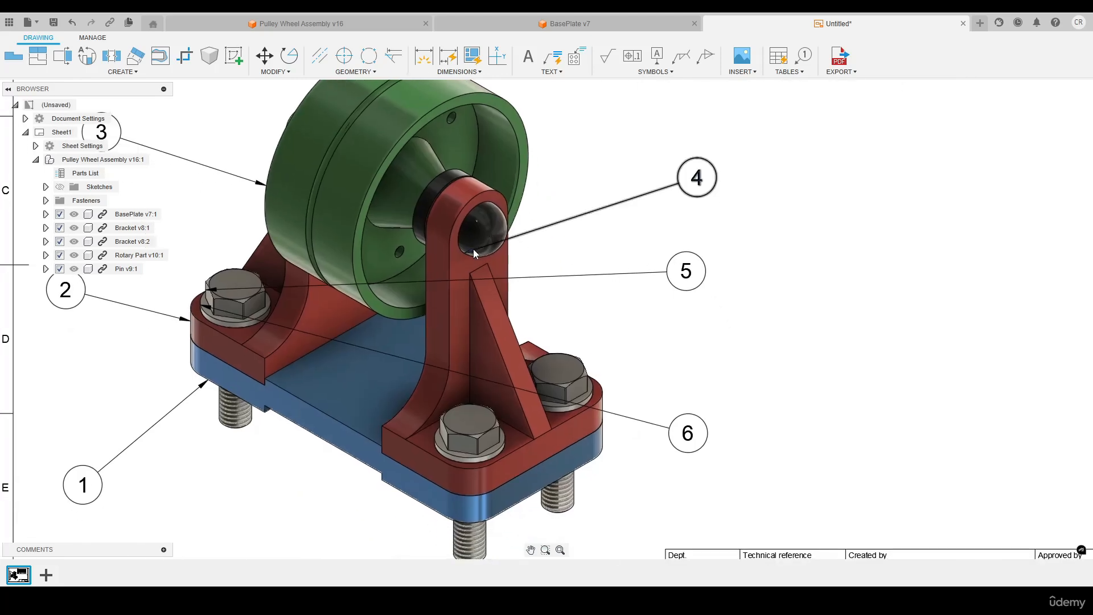
scroll(473, 248, up, 5)
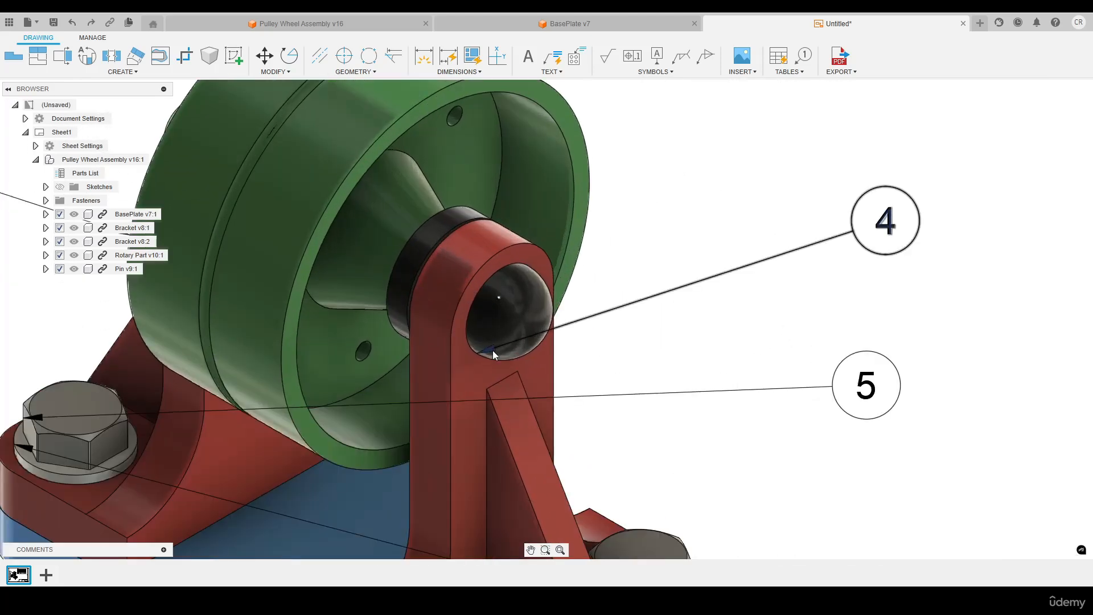
drag(478, 354, 473, 219)
scroll(601, 137, down, 5)
scroll(601, 137, down, 1)
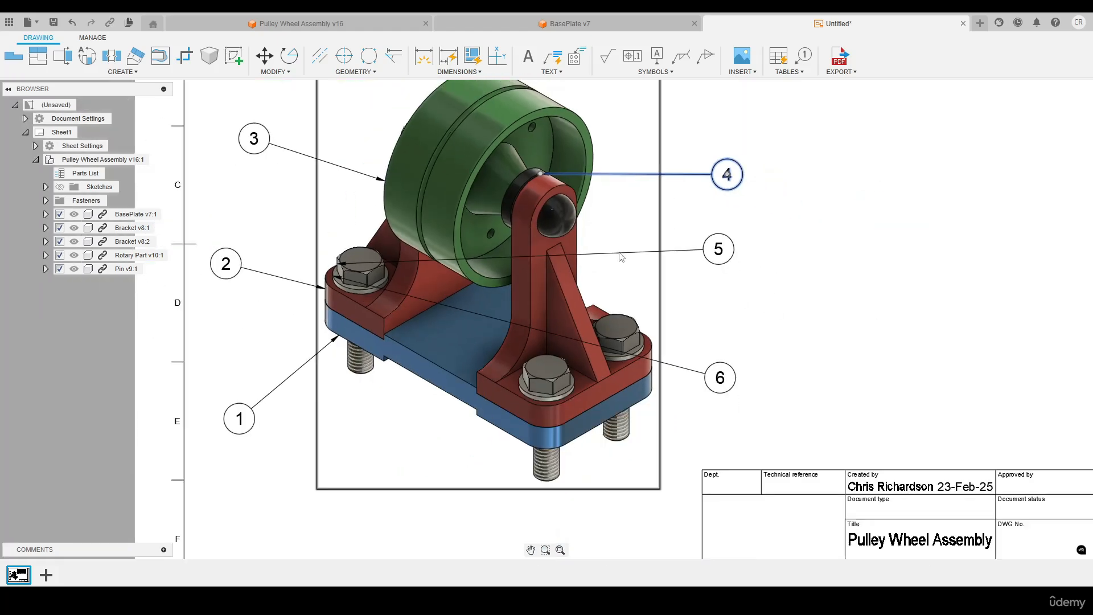
Step: Reattach balloon 5's leader to the rear right bolt head and balloon 6's leader to the outer edge of the washer beneath it
click(344, 264)
drag(339, 264, 636, 317)
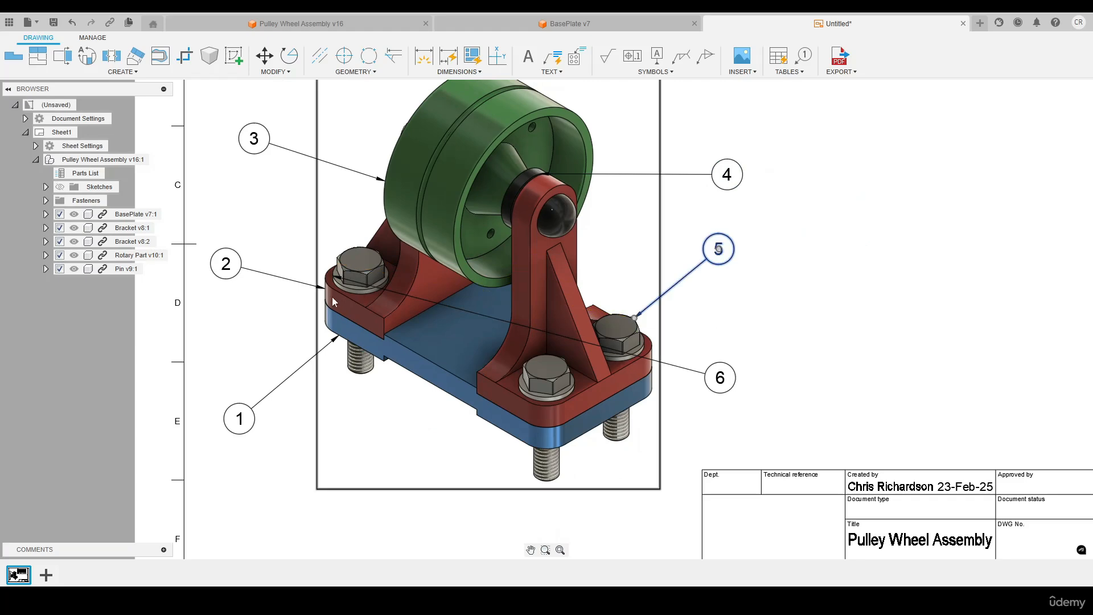
click(338, 282)
mouse_move(335, 279)
mouse_down()
mouse_move(609, 322)
mouse_move(638, 350)
mouse_up()
scroll(638, 350, up, 10)
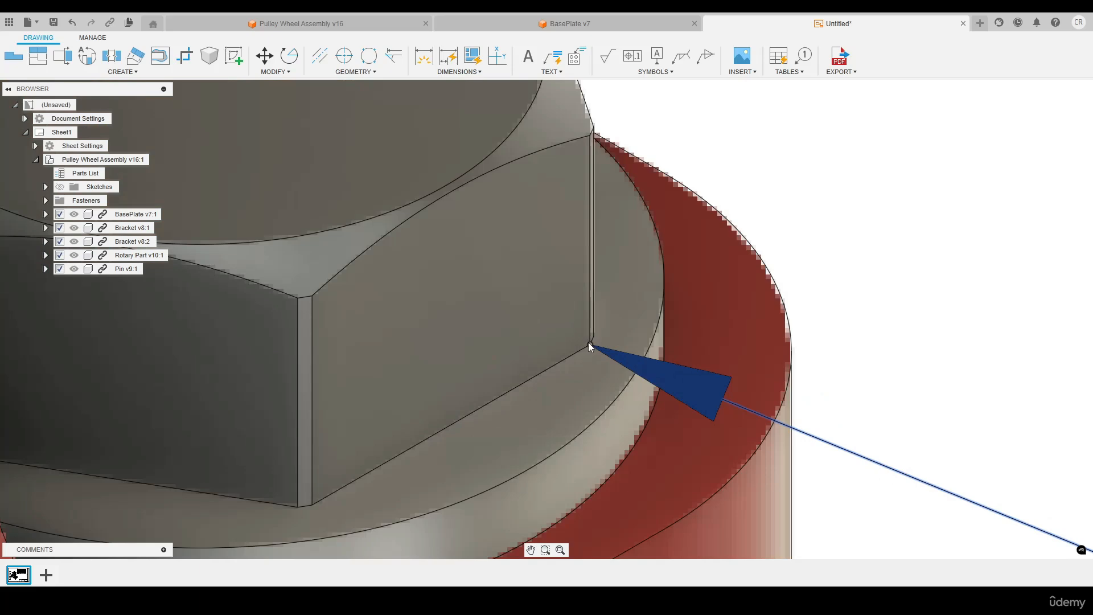
click(589, 344)
click(595, 424)
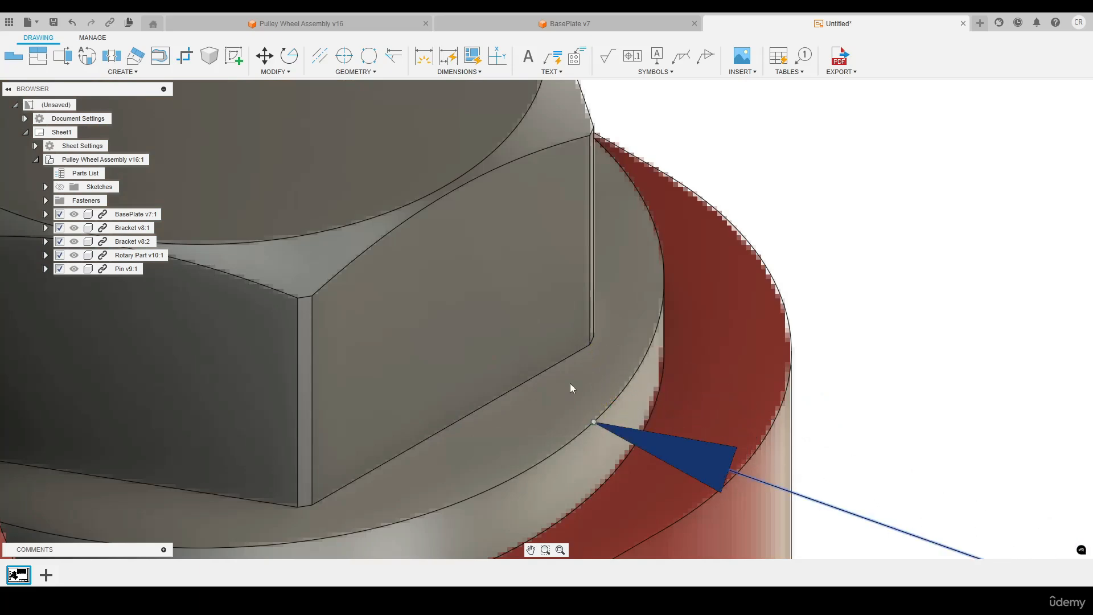
scroll(570, 383, down, 10)
scroll(616, 293, down, 5)
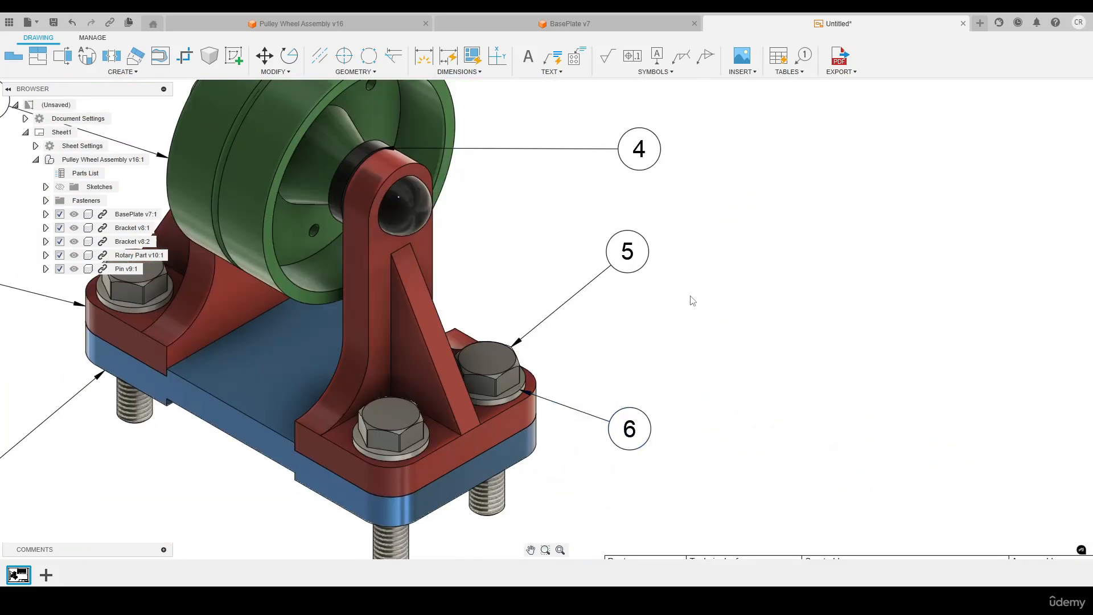
Step: Space out the right-hand balloons, moving 4 up and closer to the wheel, 5 down and outward, and 6 slightly lower
click(648, 288)
click(659, 300)
click(641, 403)
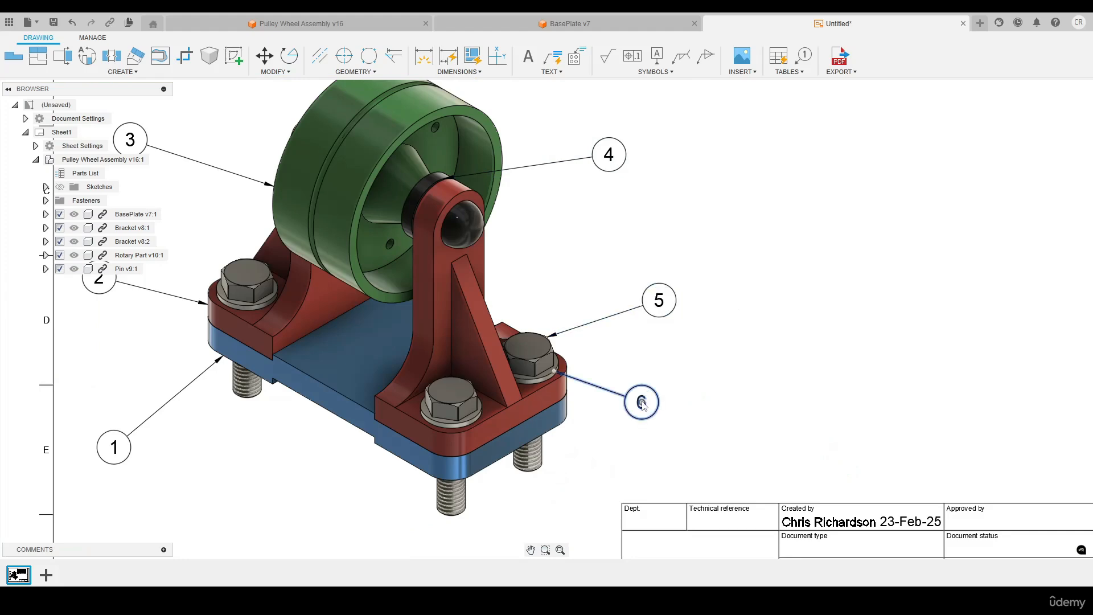
click(642, 403)
click(647, 434)
middle_click(729, 205)
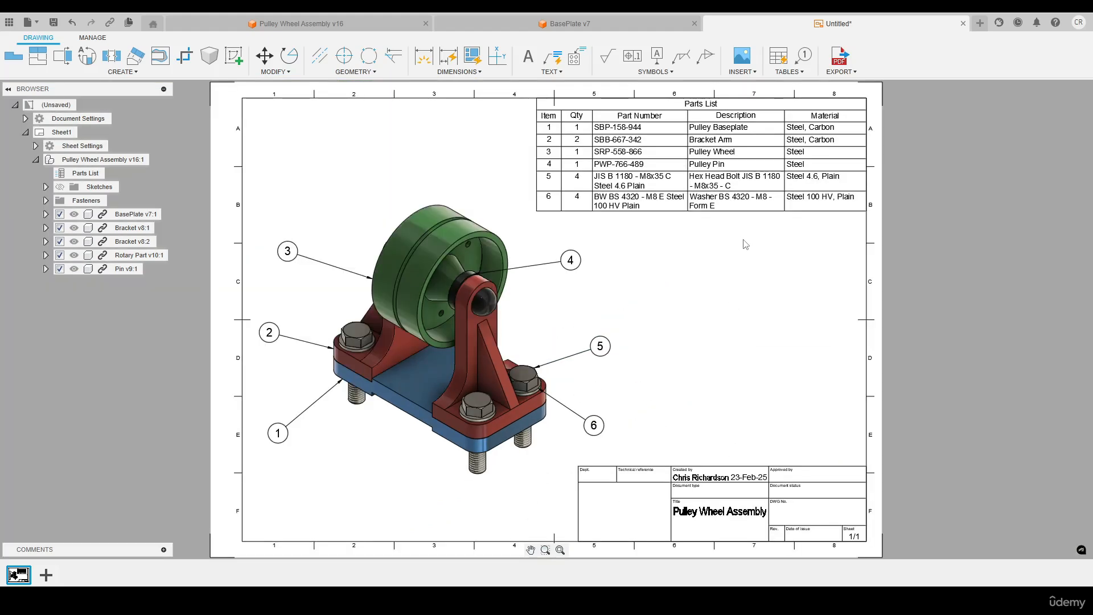